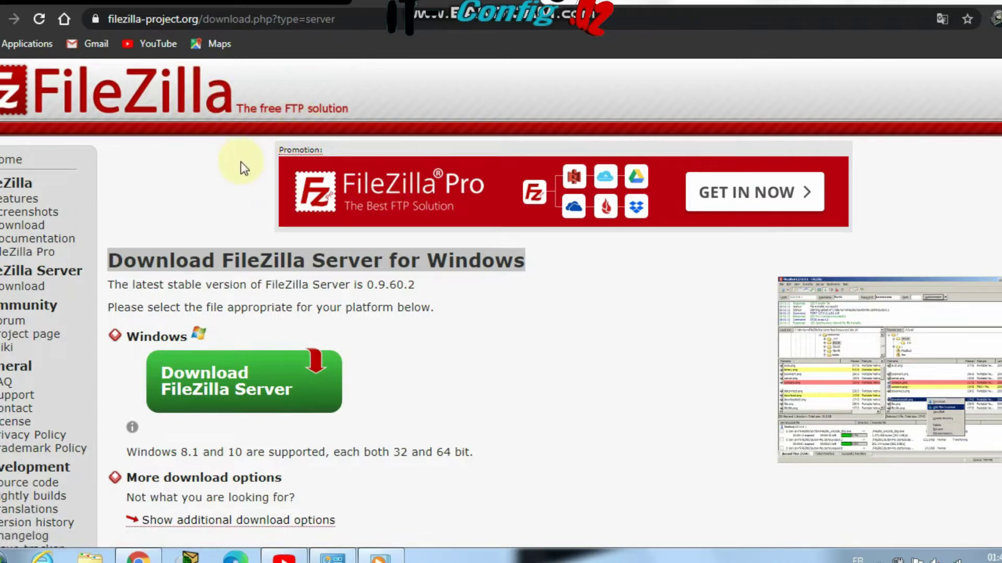
Let FileZilla_Server-0_9_60_2.exe finish downloading from the FileZilla page, then open its download menu
{"action": "left_click_drag", "start_coordinate": [246, 151], "coordinate": [502, 241]}
{"action": "left_click", "coordinate": [502, 241]}
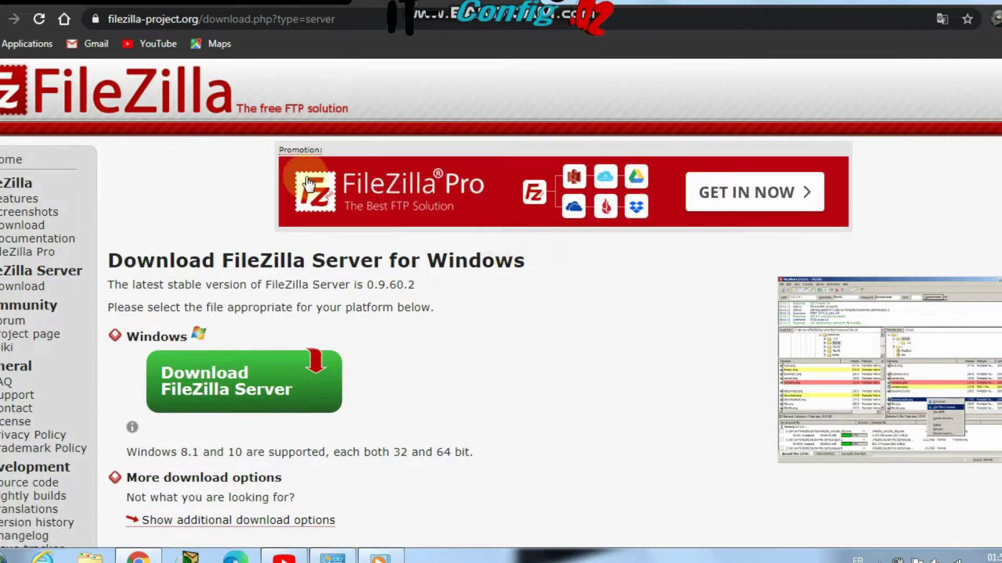
{"action": "left_click_drag", "start_coordinate": [251, 171], "coordinate": [379, 215]}
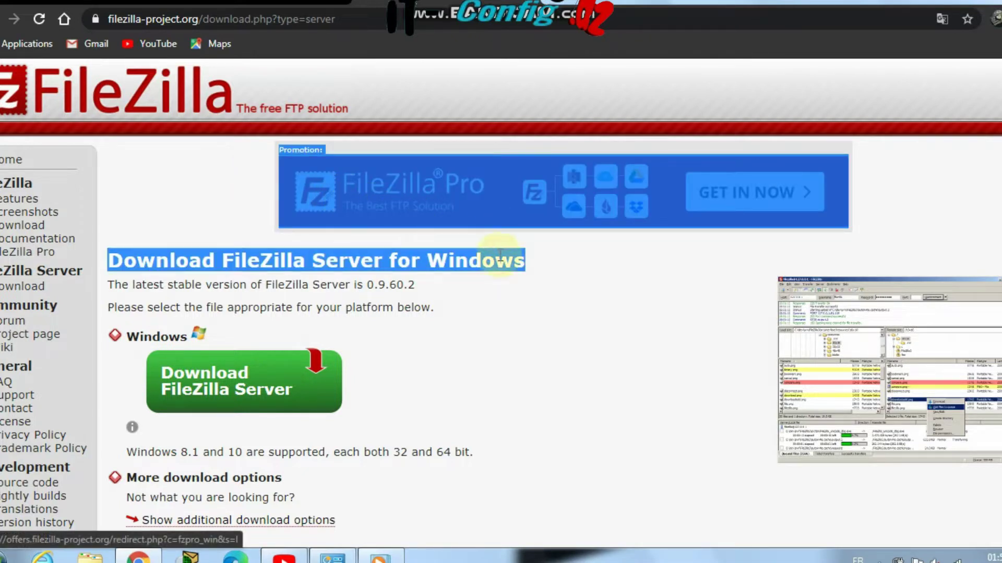
{"action": "left_click", "coordinate": [486, 224]}
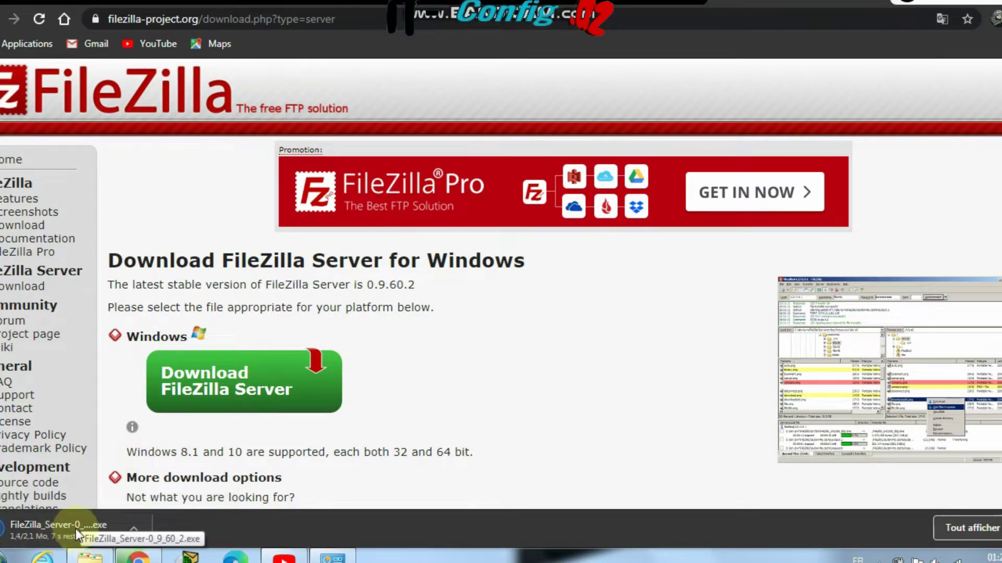
{"action": "left_click", "coordinate": [352, 20]}
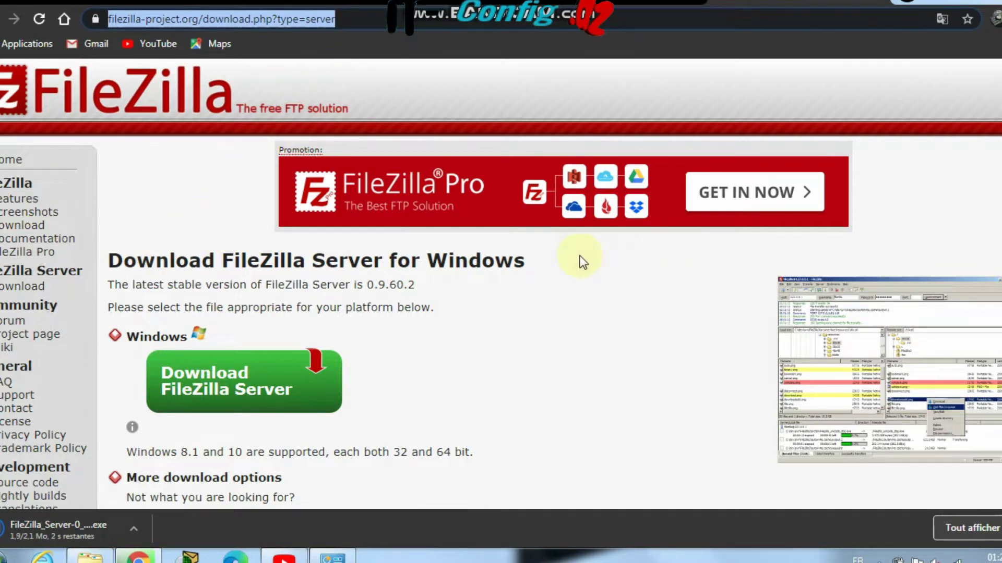
{"action": "scroll", "coordinate": [492, 223], "scroll_direction": "down", "scroll_amount": 5}
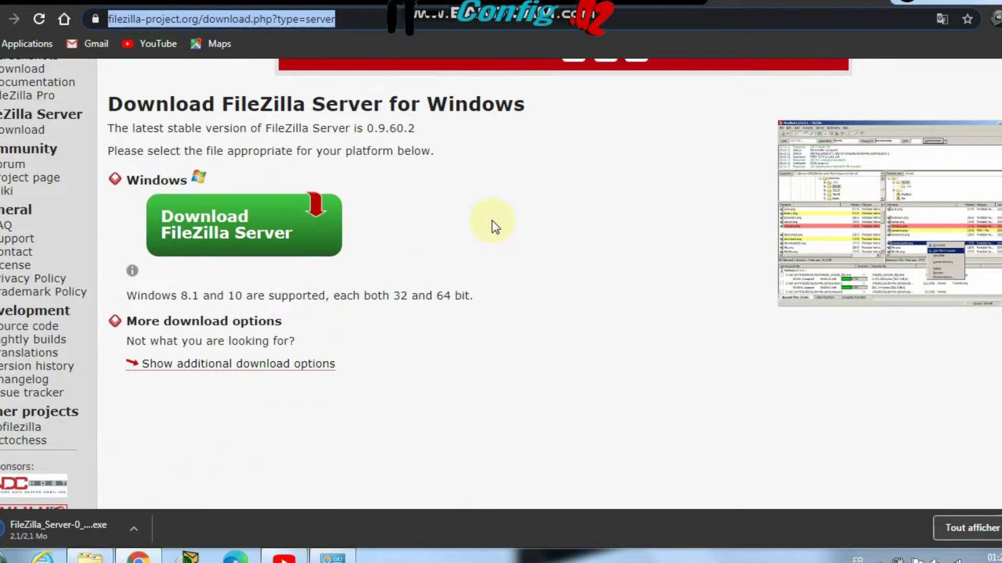
{"action": "scroll", "coordinate": [186, 166], "scroll_direction": "up", "scroll_amount": 5}
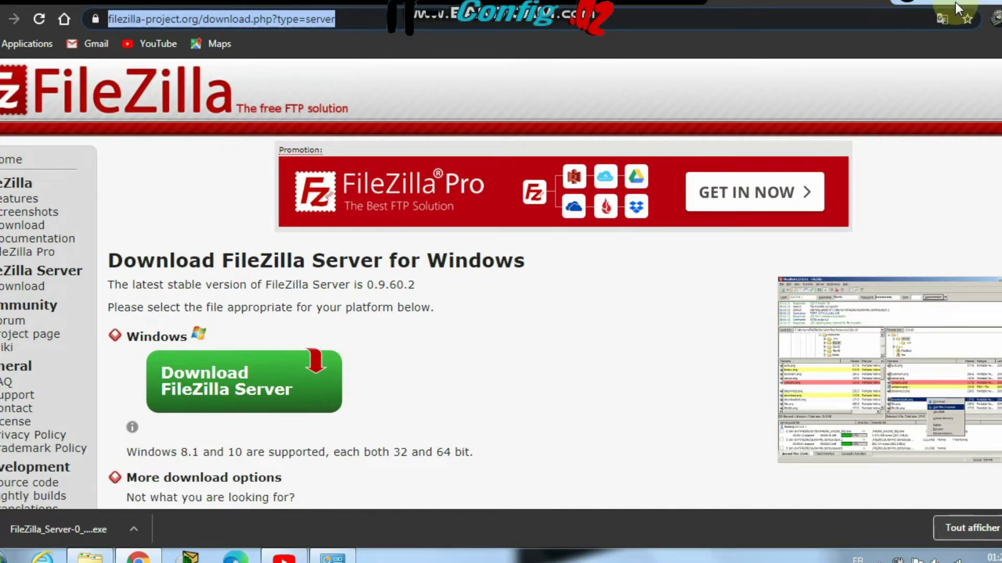
{"action": "left_click", "coordinate": [133, 530]}
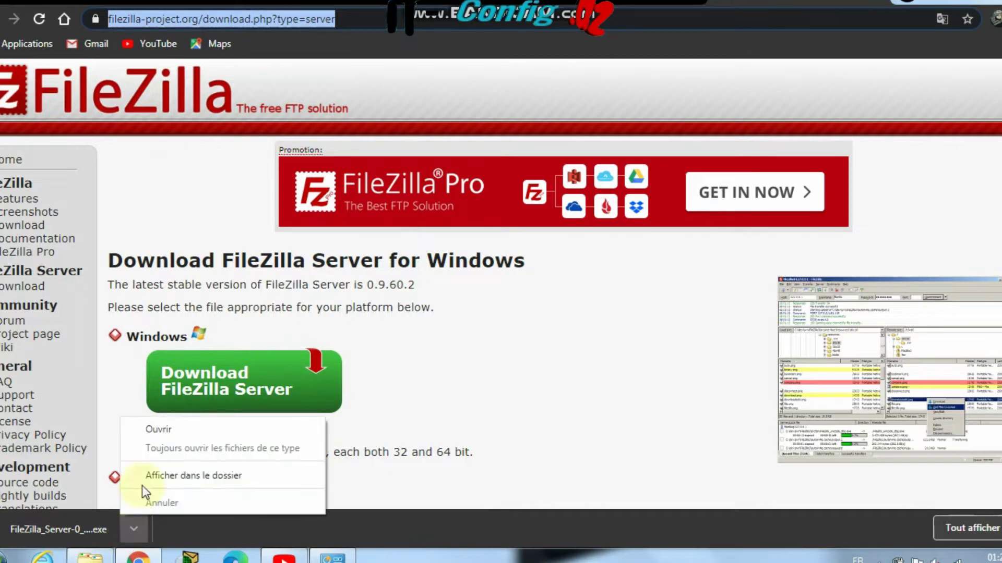
Show the installer in Téléchargements, minimize Chrome, and switch to the Packet Tracer topology
{"action": "left_click", "coordinate": [159, 473]}
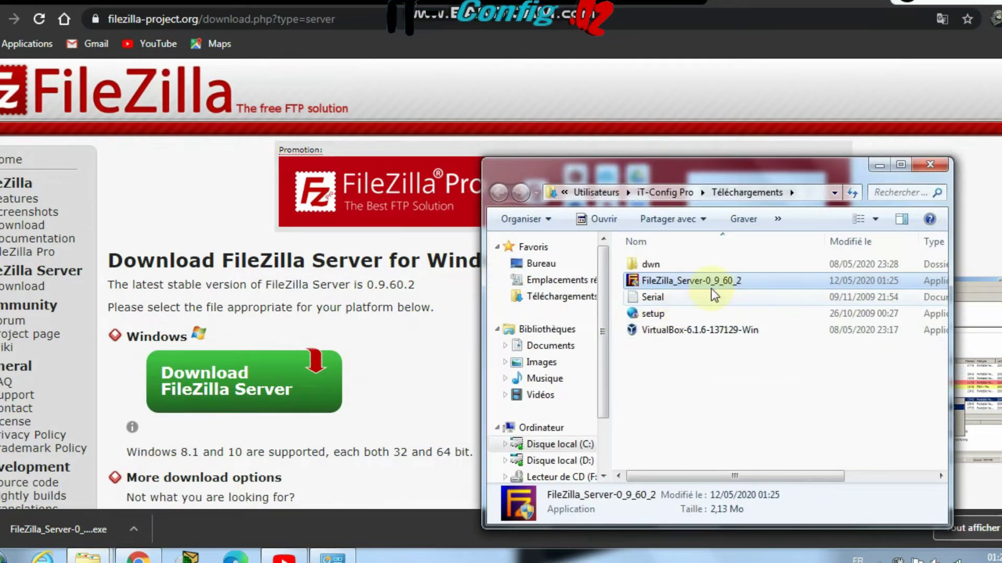
{"action": "left_click_drag", "start_coordinate": [778, 172], "coordinate": [562, 153]}
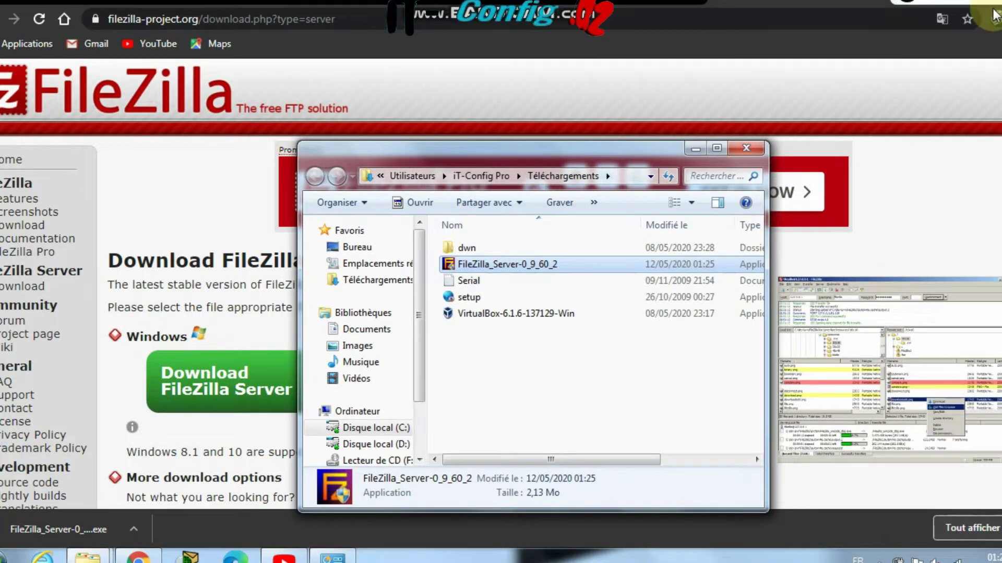
{"action": "left_click", "coordinate": [139, 557]}
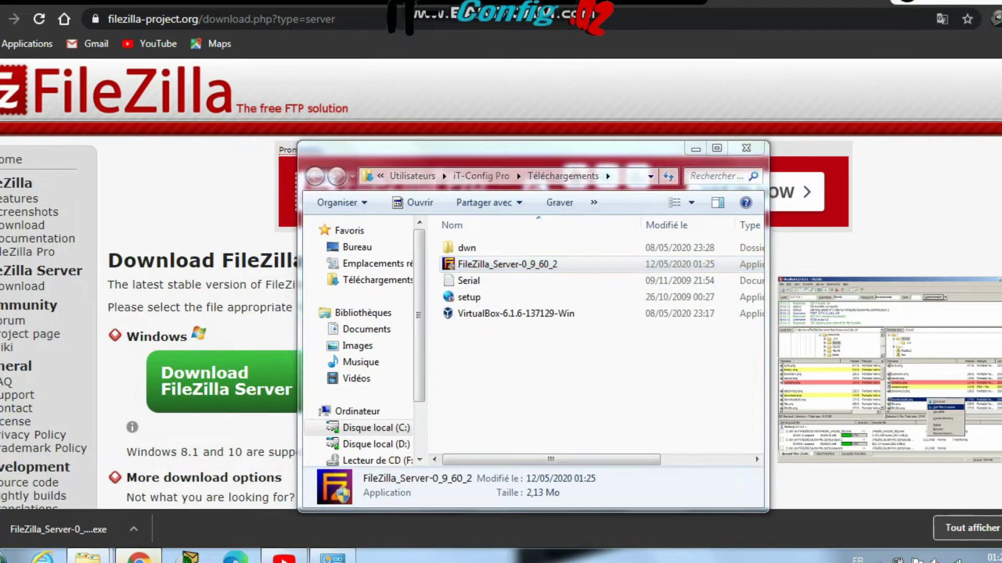
{"action": "left_click", "coordinate": [139, 557]}
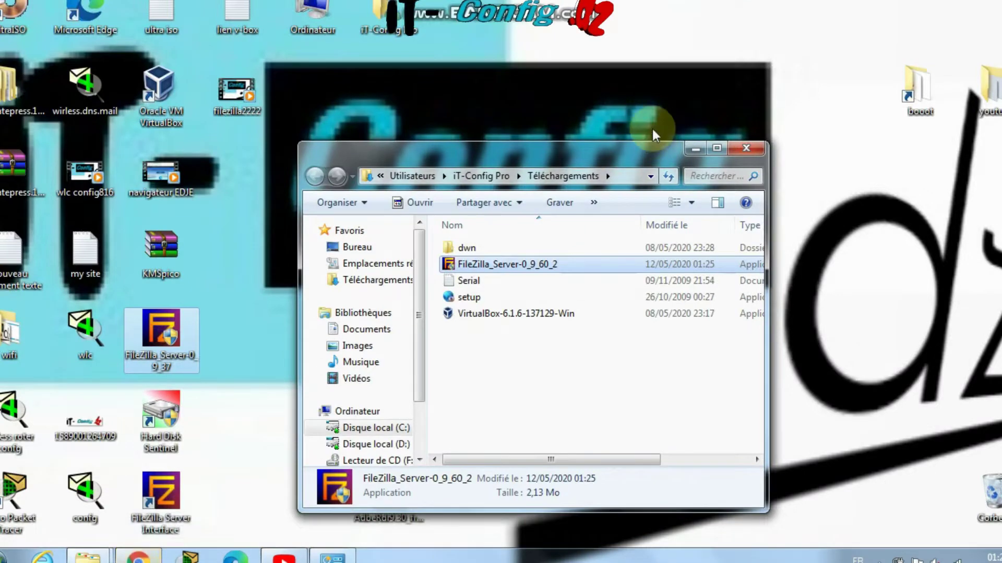
{"action": "left_click_drag", "start_coordinate": [551, 157], "coordinate": [425, 99]}
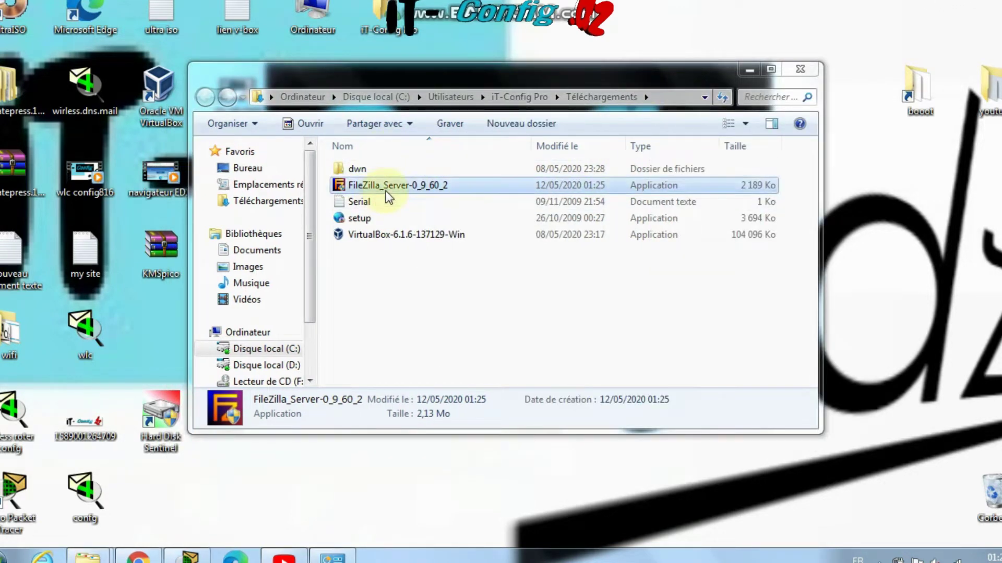
{"action": "left_click", "coordinate": [235, 554]}
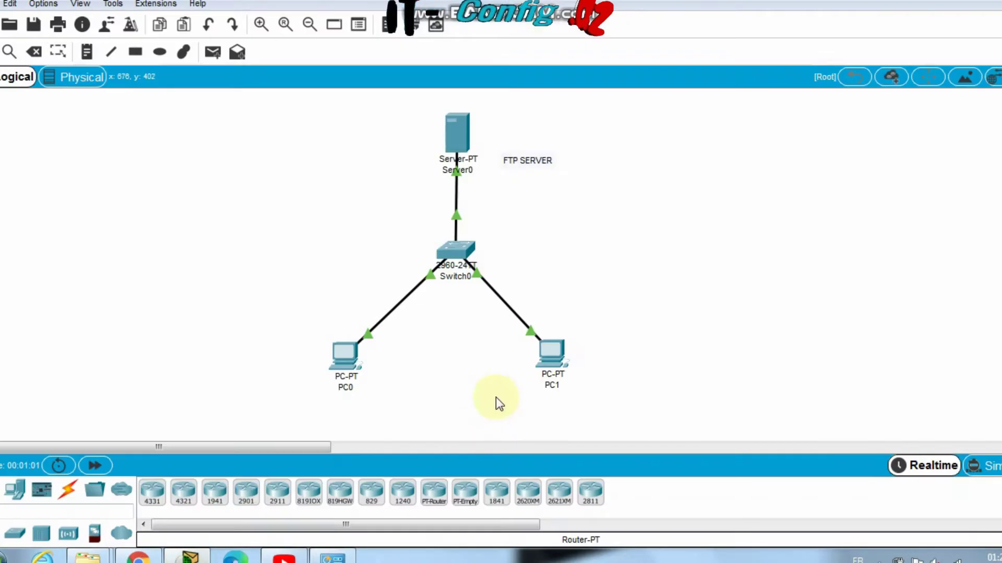
Move the FTP SERVER label, fail PC1's FTP login with an unregistered username, then view Server0's FTP users
{"action": "left_click_drag", "start_coordinate": [690, 124], "coordinate": [244, 387]}
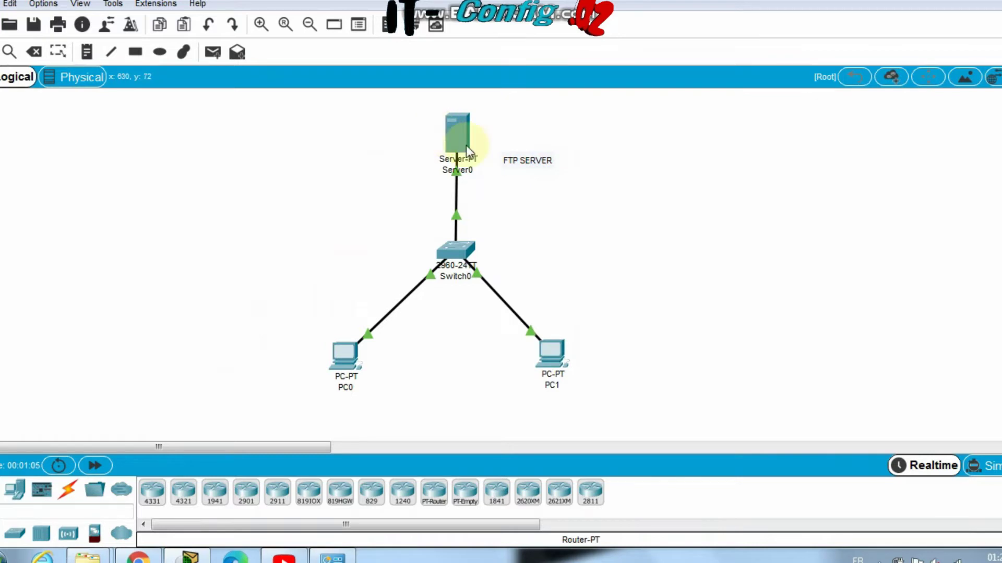
{"action": "left_click", "coordinate": [553, 379]}
{"action": "left_click", "coordinate": [569, 358]}
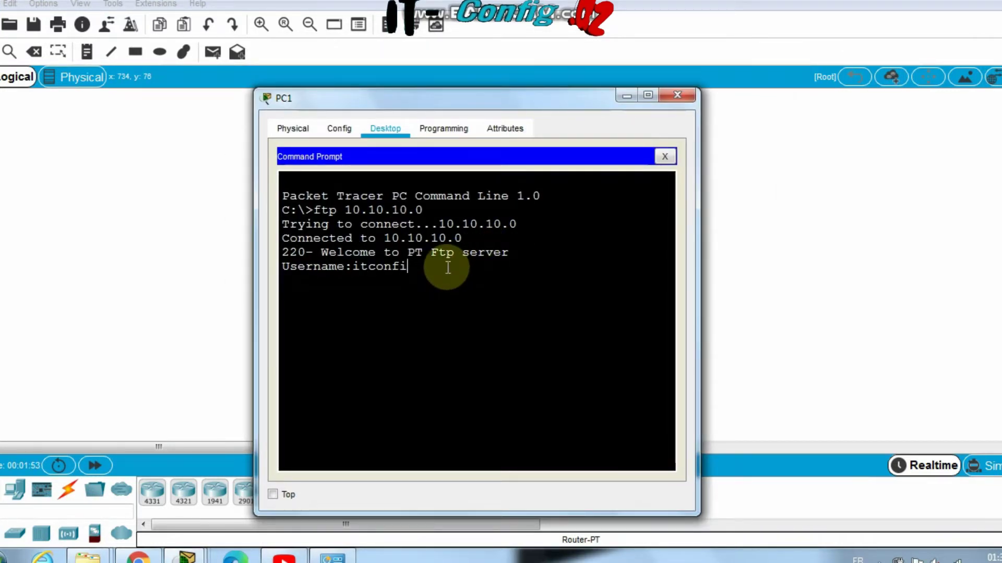
{"action": "key", "text": "Return"}
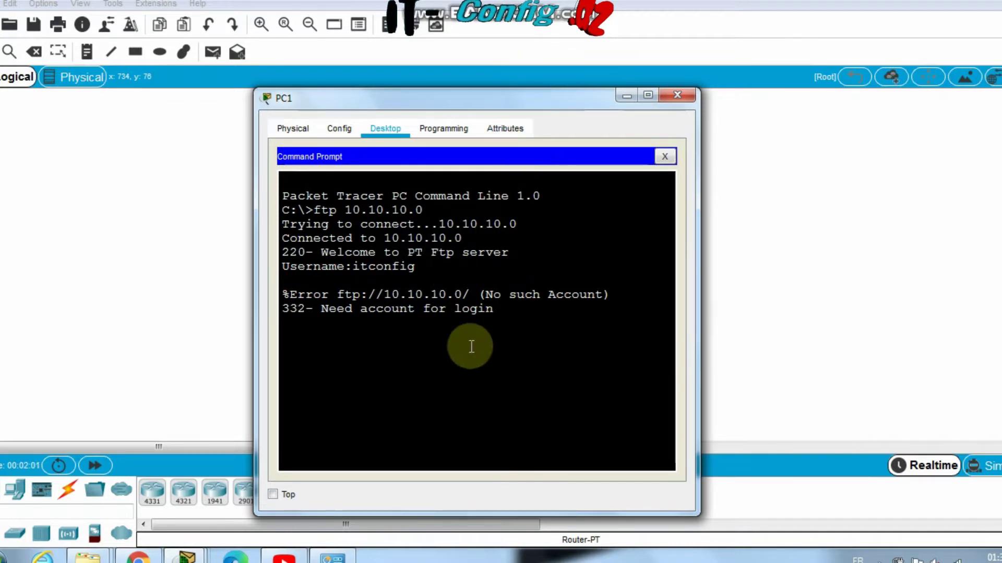
{"action": "left_click", "coordinate": [765, 226]}
{"action": "left_click", "coordinate": [447, 124]}
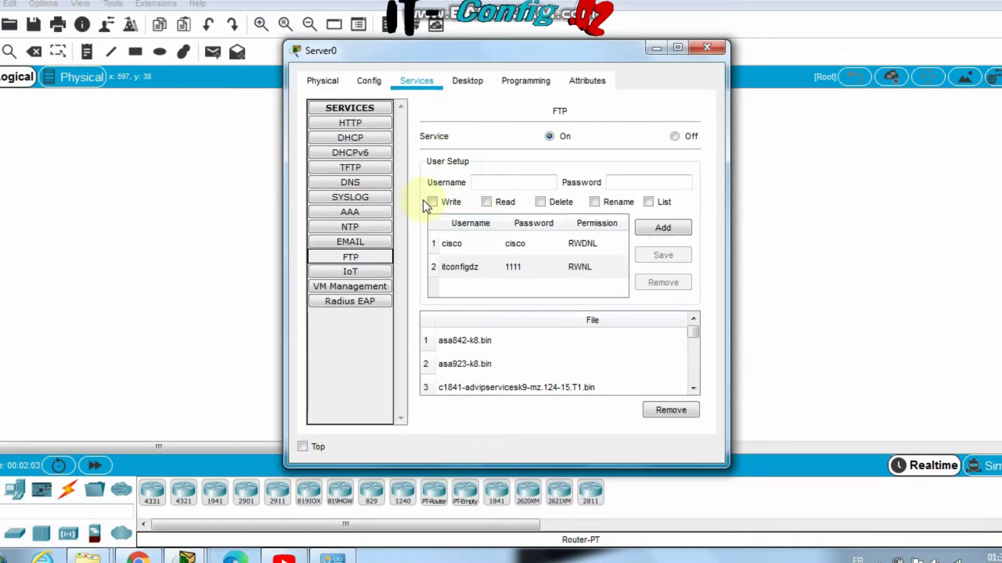
Check the itconfigdz user's credentials and permissions in Server0's FTP service, then return to PC1's prompt
{"action": "left_click", "coordinate": [351, 242]}
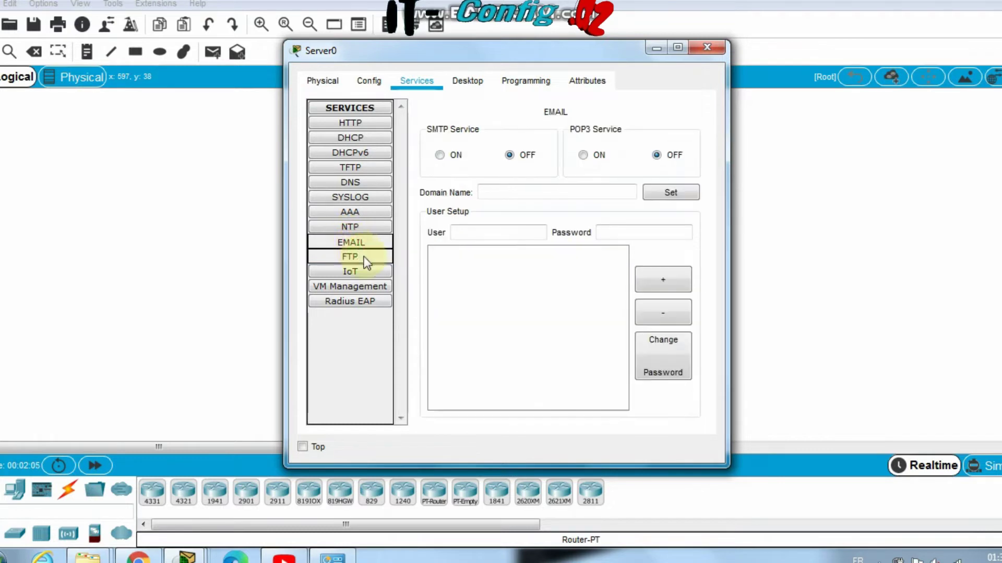
{"action": "left_click", "coordinate": [365, 255]}
{"action": "left_click", "coordinate": [478, 269]}
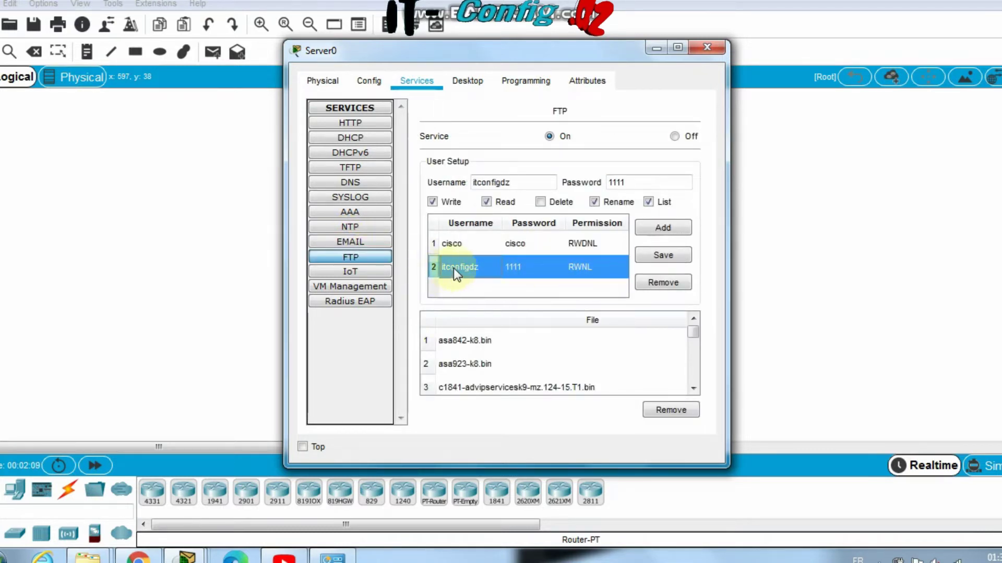
{"action": "left_click", "coordinate": [803, 273]}
{"action": "left_click", "coordinate": [552, 350]}
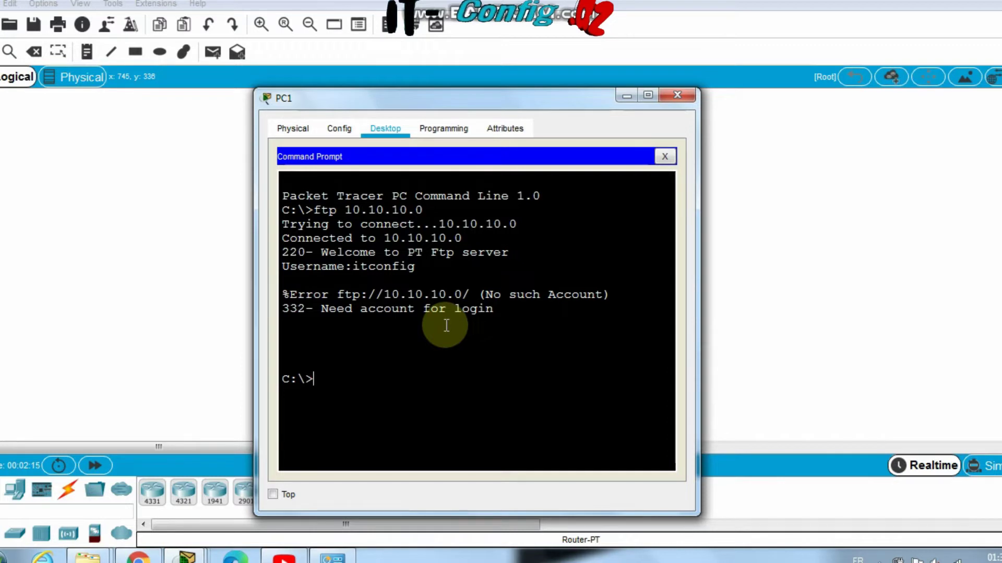
Connect PC1 with ftp 10.10.10.0 and log in with the FTP username and password
{"action": "type", "text": "ftp 10.10.10.0"}
{"action": "key", "text": "Return"}
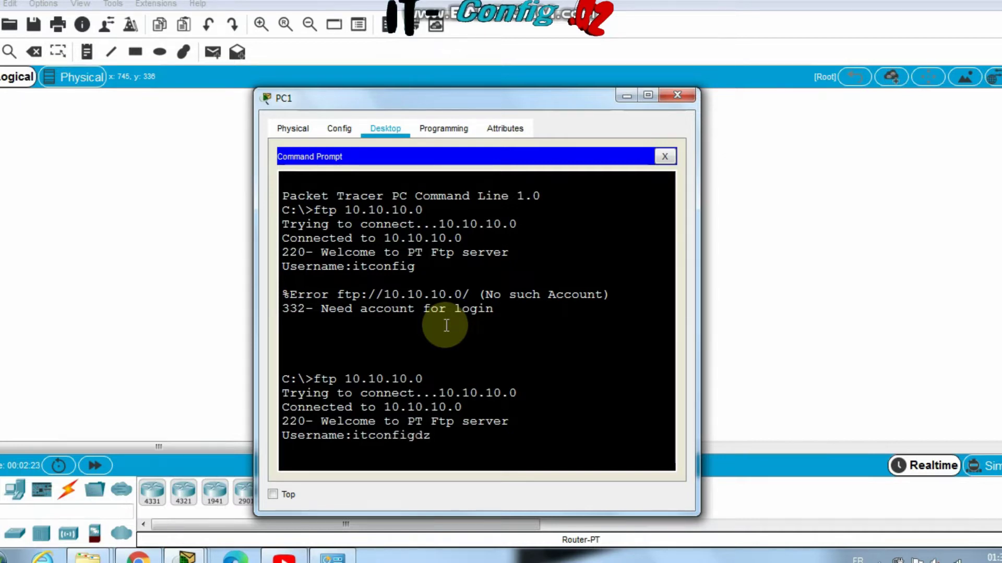
{"action": "key", "text": "Return"}
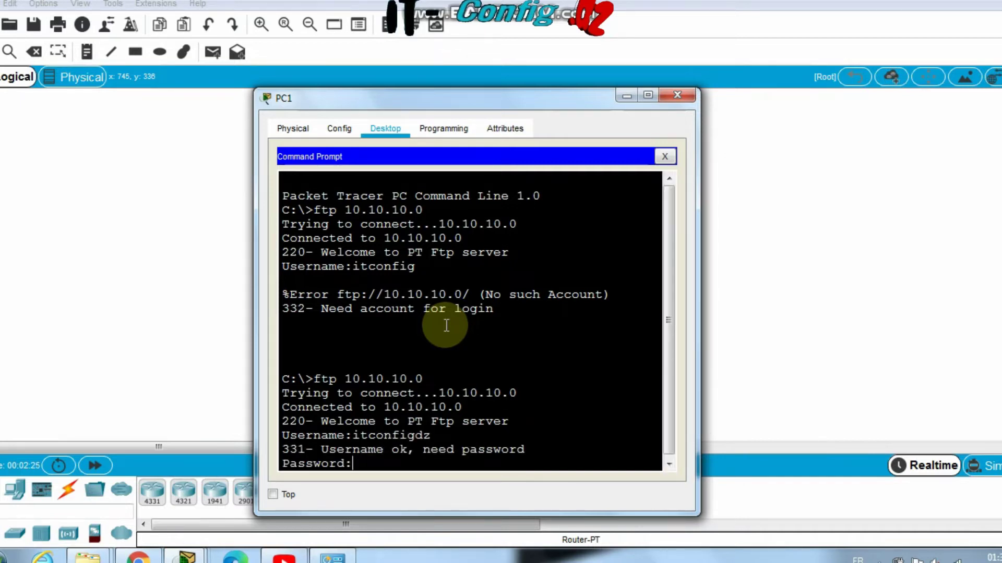
{"action": "key", "text": "Return"}
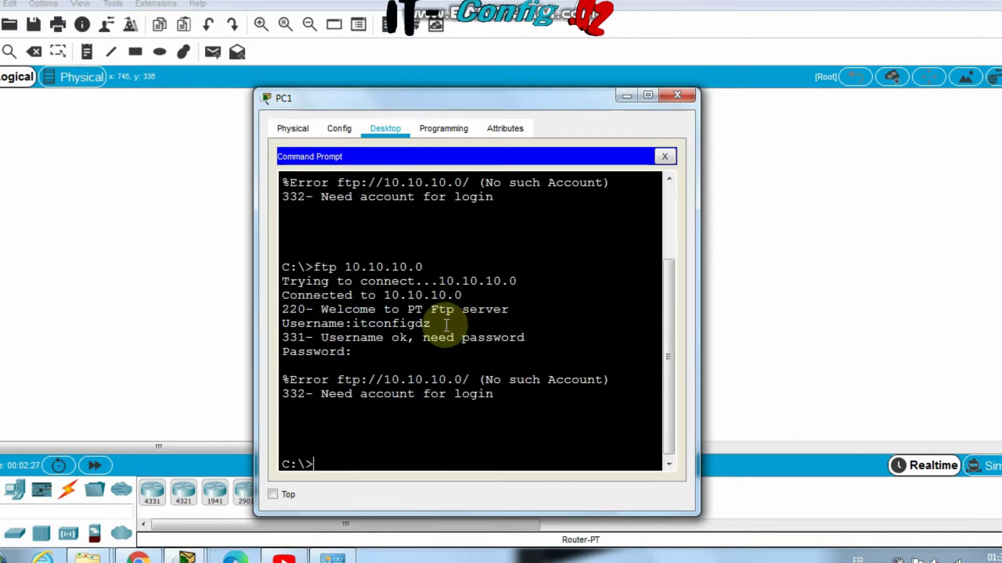
{"action": "key", "text": "Up"}
{"action": "key", "text": "Return"}
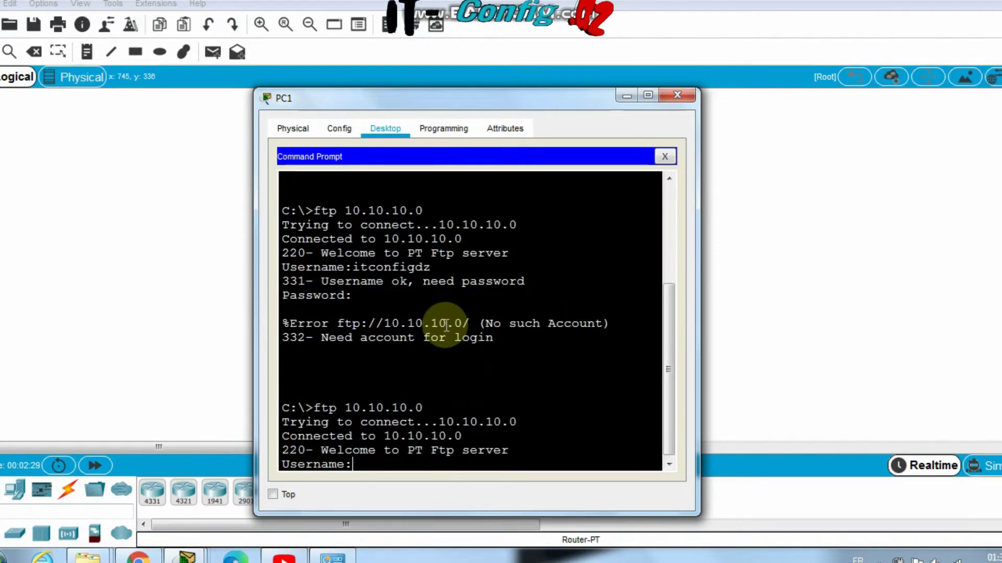
{"action": "key", "text": "Up"}
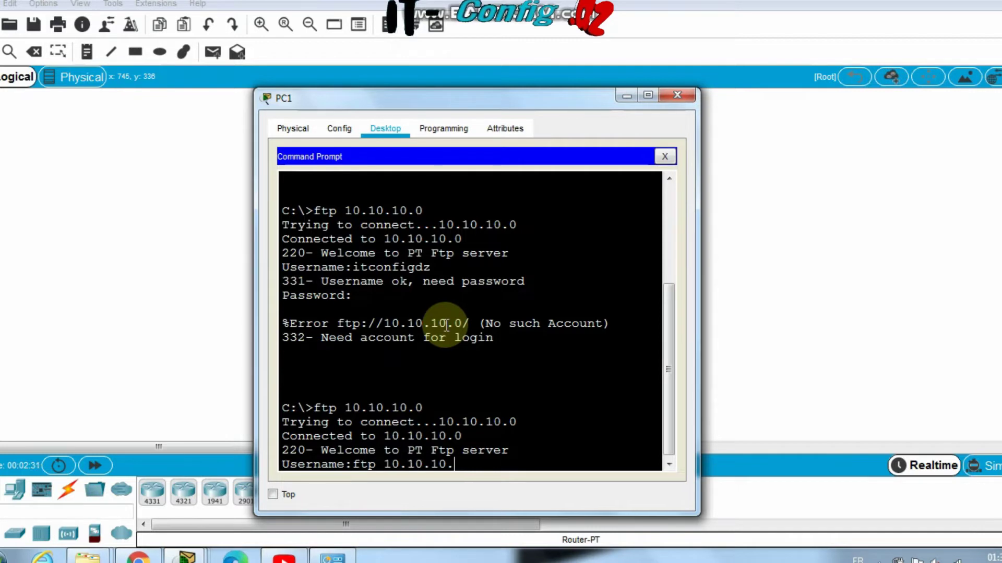
{"action": "key", "text": "BackSpace"}
{"action": "key", "text": "BackSpace"}
{"action": "key", "text": "BackSpace"}
{"action": "key", "text": "BackSpace"}
{"action": "key", "text": "BackSpace"}
{"action": "key", "text": "BackSpace"}
{"action": "key", "text": "BackSpace"}
{"action": "key", "text": "BackSpace"}
{"action": "key", "text": "BackSpace"}
{"action": "key", "text": "BackSpace"}
{"action": "key", "text": "BackSpace"}
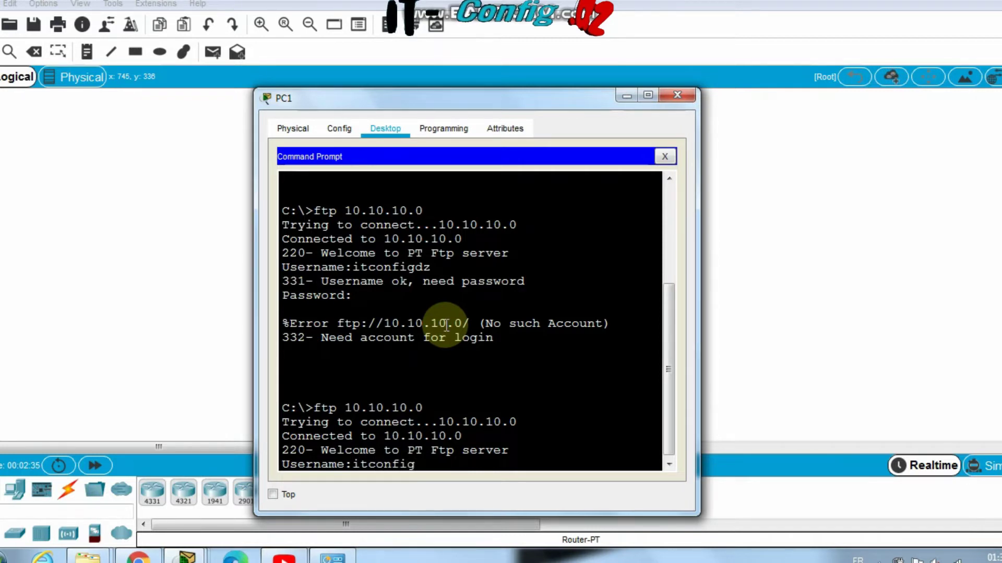
{"action": "key", "text": "Return"}
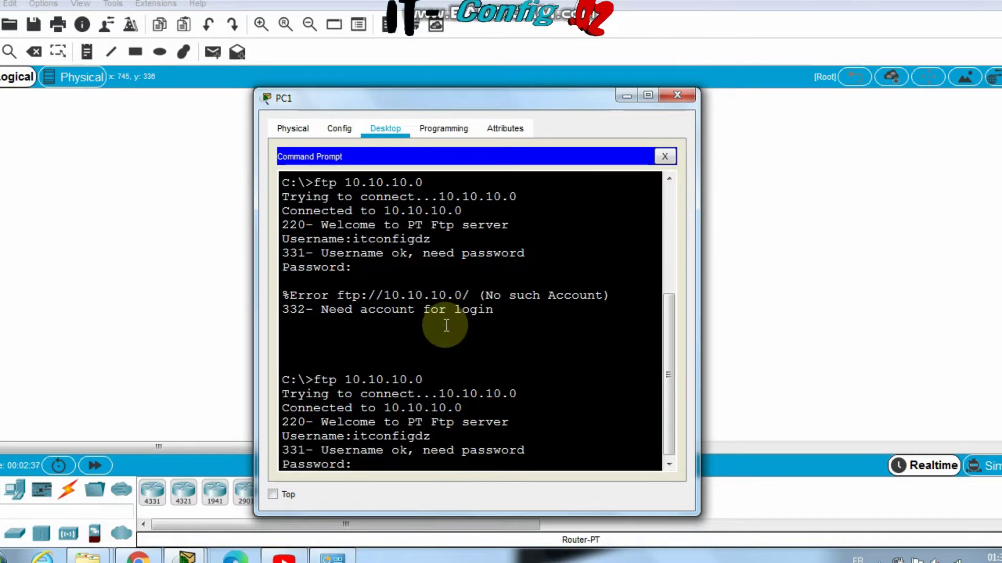
{"action": "key", "text": "Return"}
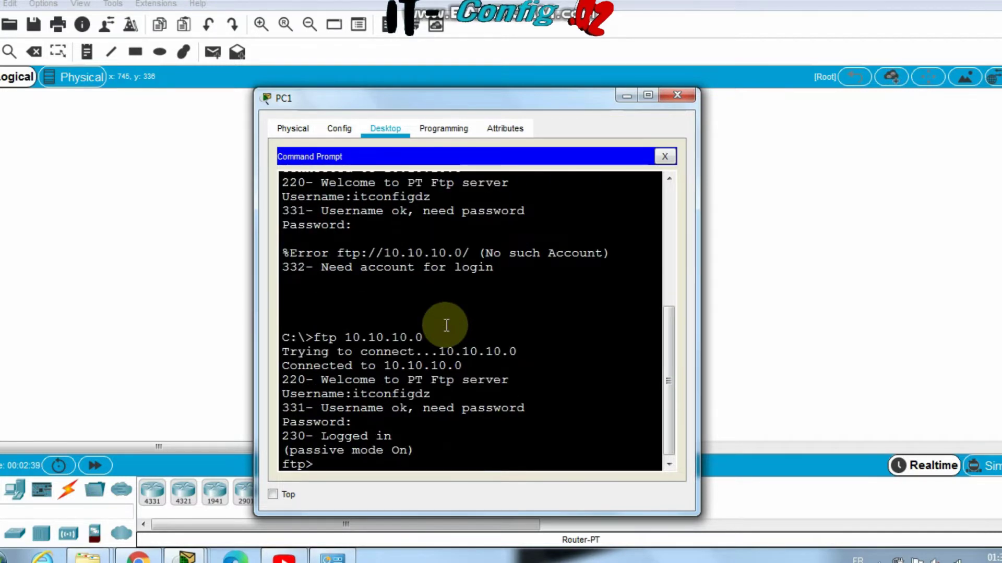
List the FTP server's files with dir and hide the PC1 window
{"action": "key", "text": "Return"}
{"action": "key", "text": "Return"}
{"action": "key", "text": "Return"}
{"action": "key", "text": "Return"}
{"action": "key", "text": "Return"}
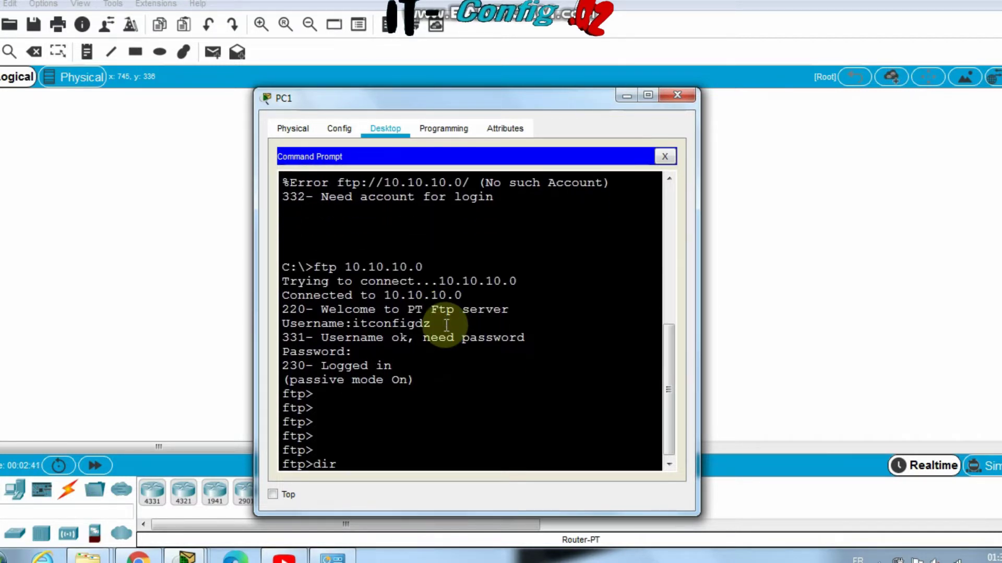
{"action": "type", "text": "dir"}
{"action": "key", "text": "Return"}
{"action": "key", "text": "Return"}
{"action": "key", "text": "Return"}
{"action": "key", "text": "Return"}
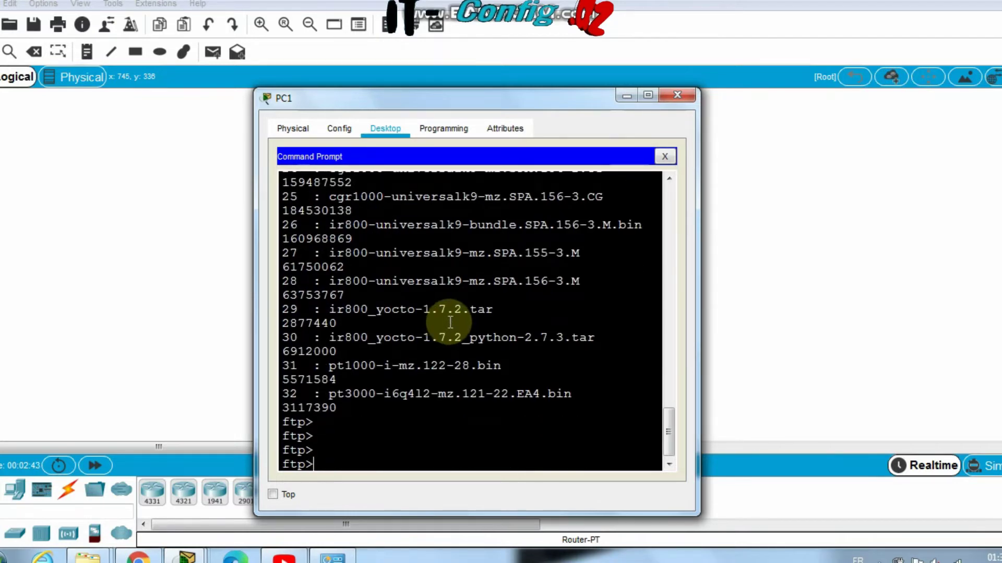
{"action": "left_click", "coordinate": [626, 96]}
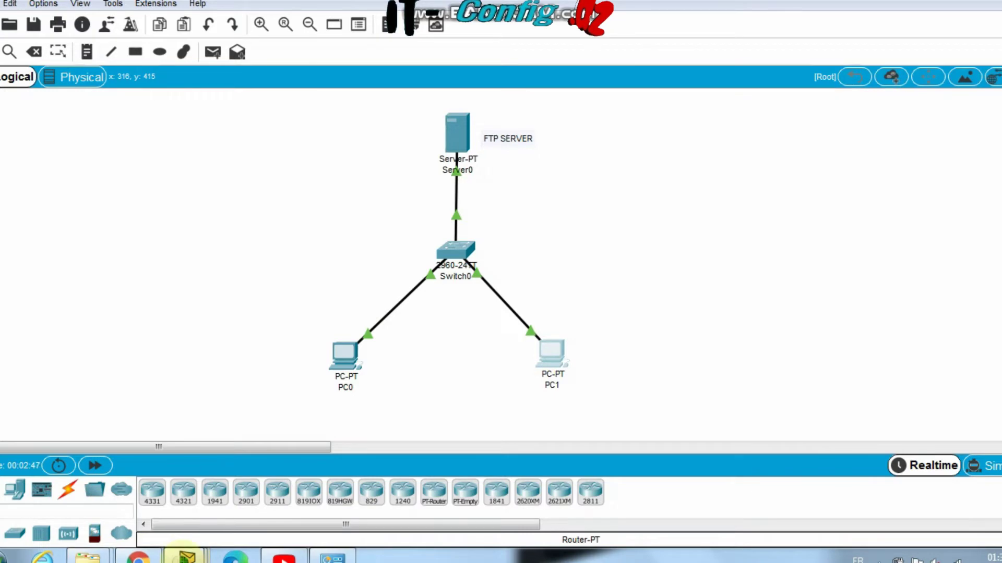
Quit Packet Tracer without saving and run FileZilla_Server-0_9_60_2 as administrator
{"action": "mouse_move", "coordinate": [184, 557]}
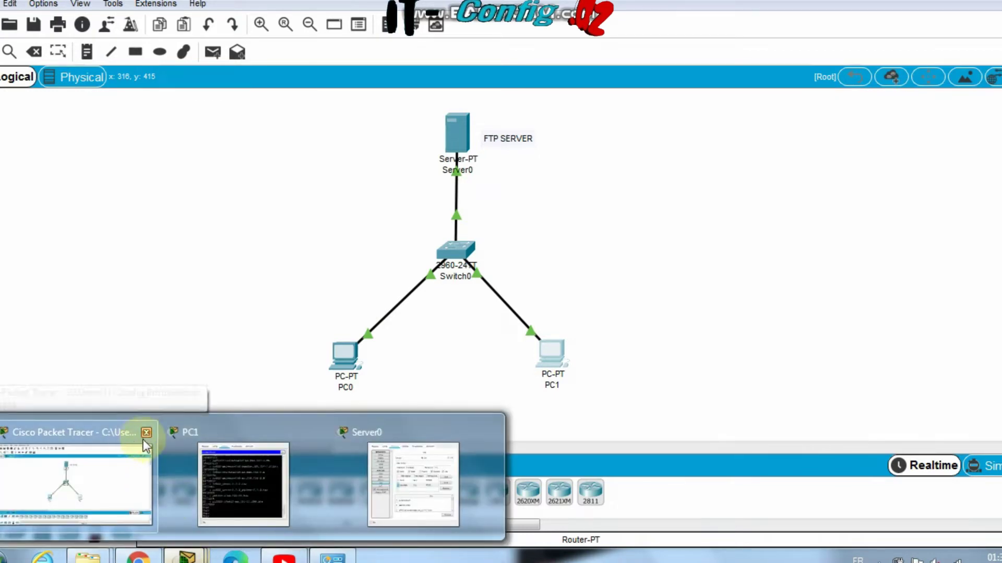
{"action": "left_click", "coordinate": [144, 433]}
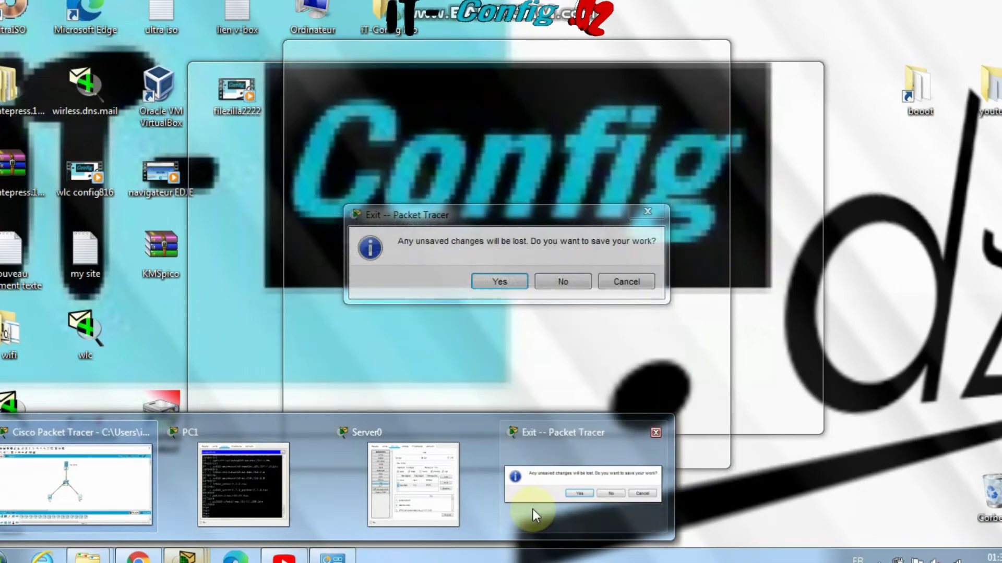
{"action": "left_click", "coordinate": [533, 496]}
{"action": "left_click", "coordinate": [554, 282]}
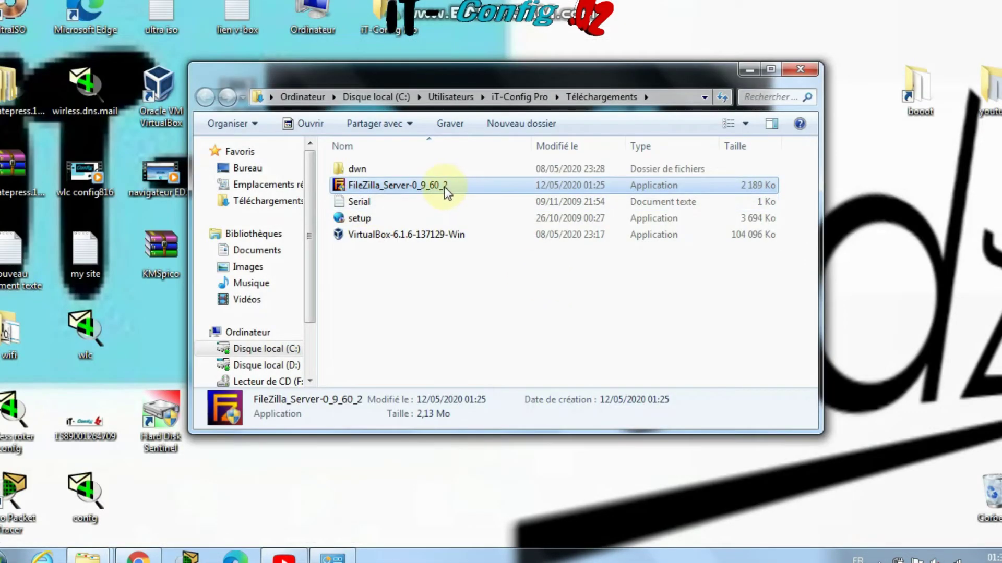
{"action": "right_click", "coordinate": [445, 187]}
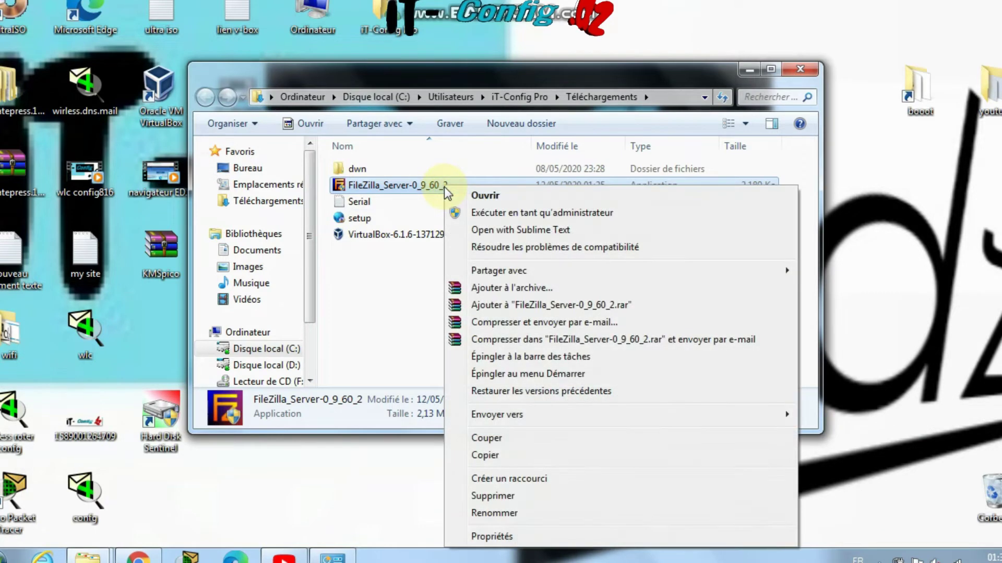
{"action": "left_click", "coordinate": [485, 213]}
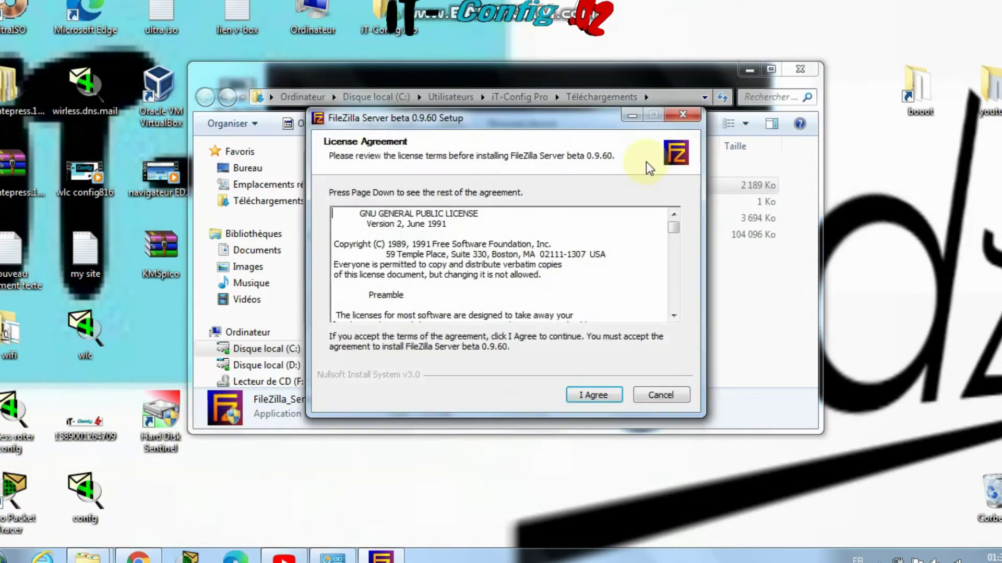
Accept the license, keep standard components and the default folder, and copy admin port 14147
{"action": "left_click", "coordinate": [606, 397]}
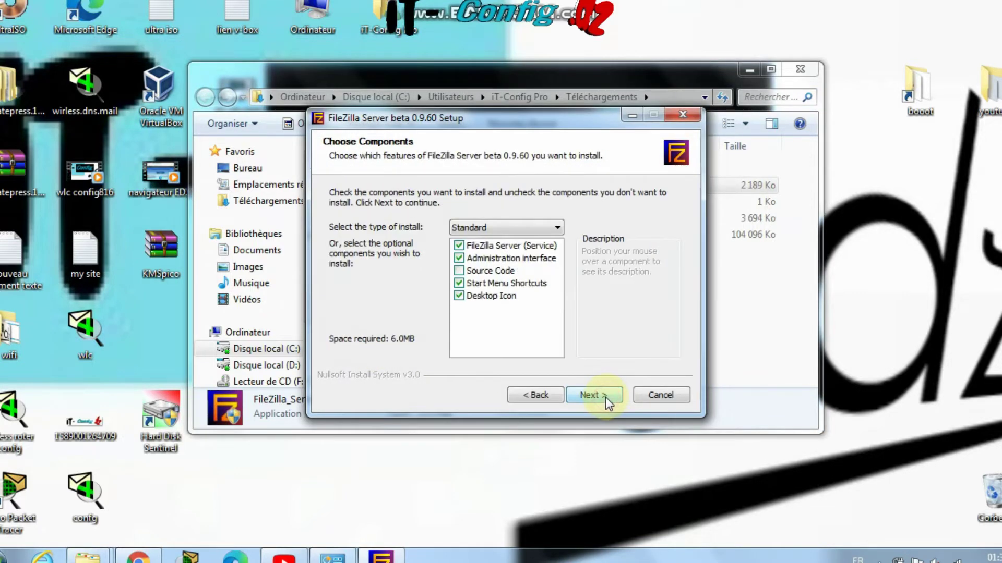
{"action": "left_click", "coordinate": [605, 397]}
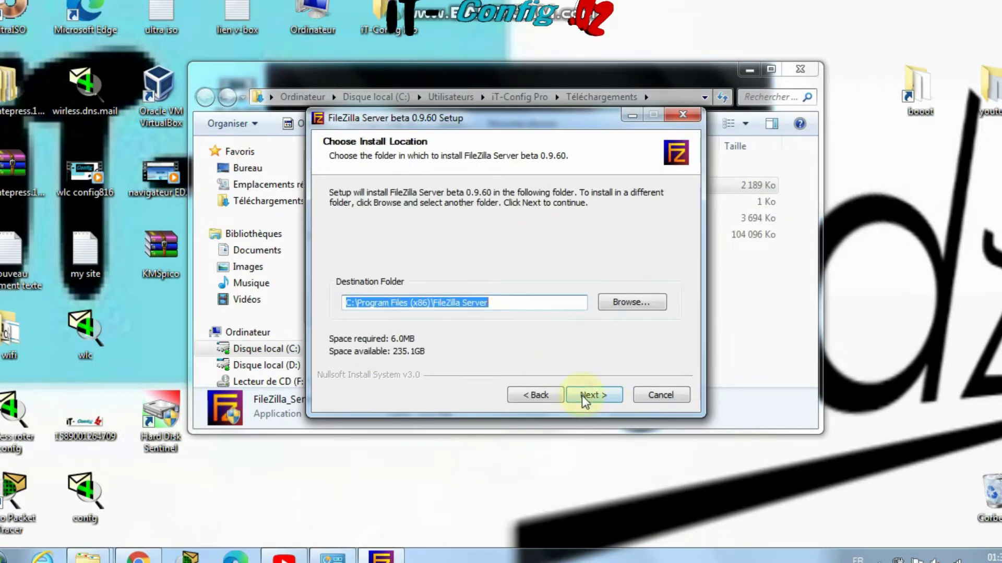
{"action": "left_click", "coordinate": [586, 396]}
{"action": "double_click", "coordinate": [348, 260]}
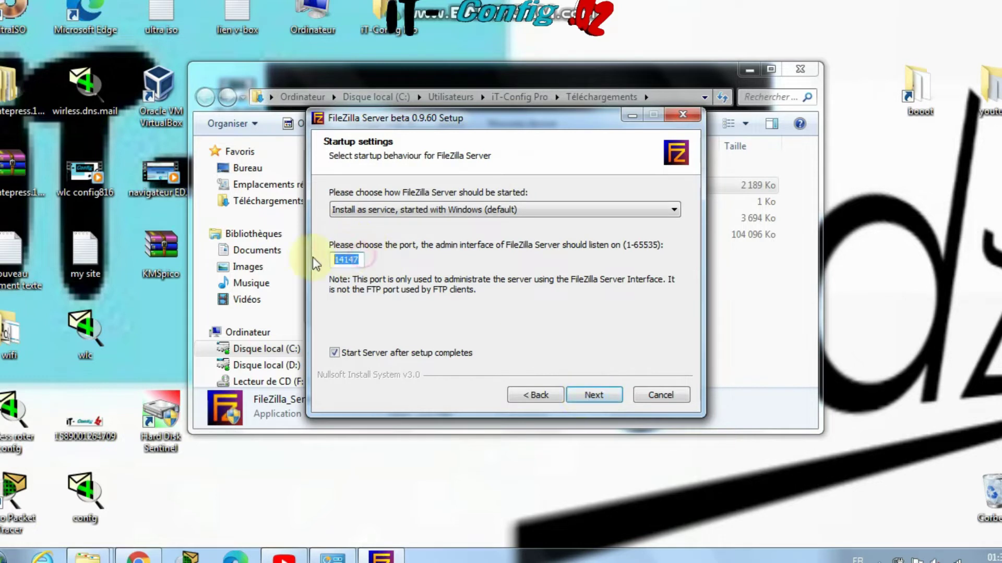
{"action": "right_click", "coordinate": [349, 262]}
{"action": "left_click", "coordinate": [376, 308]}
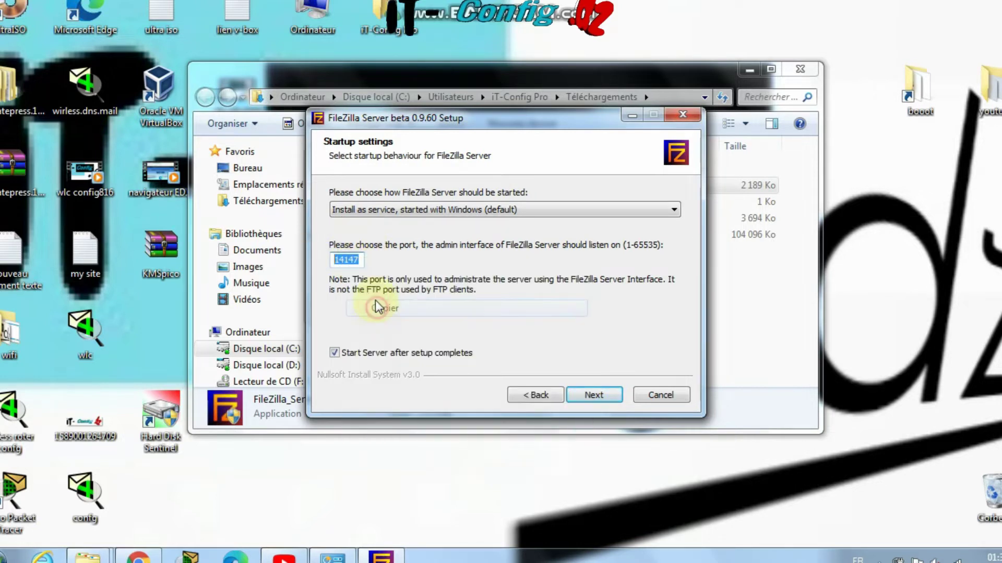
Adjust the server startup option, run the installation, and close the finished installer
{"action": "left_click", "coordinate": [412, 359]}
{"action": "left_click", "coordinate": [592, 395]}
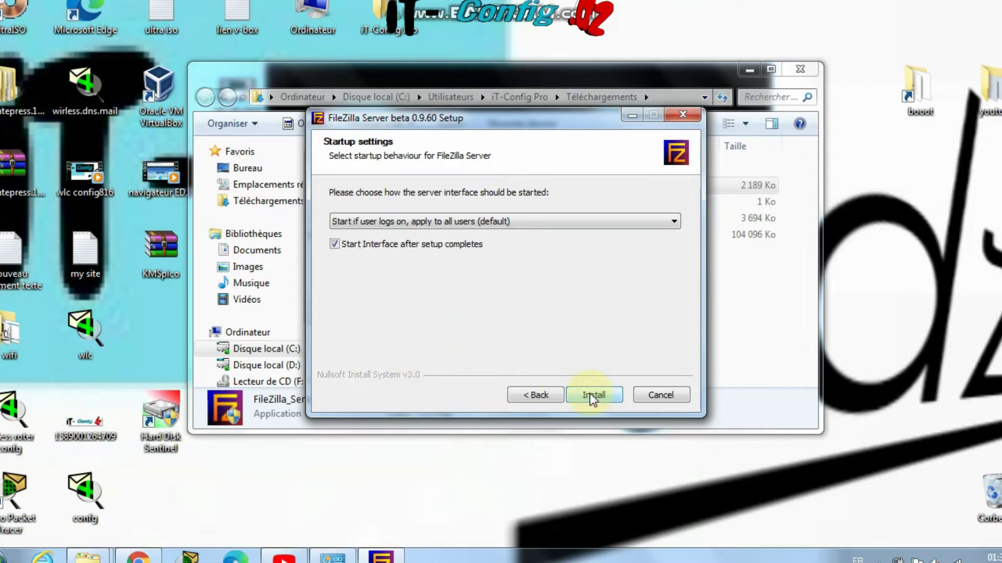
{"action": "left_click", "coordinate": [593, 396]}
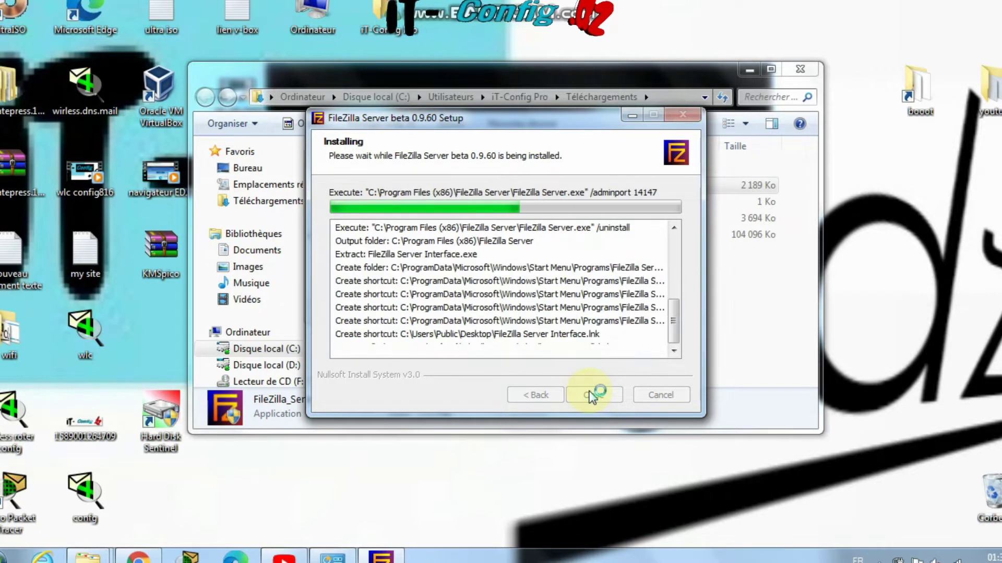
{"action": "left_click", "coordinate": [593, 395]}
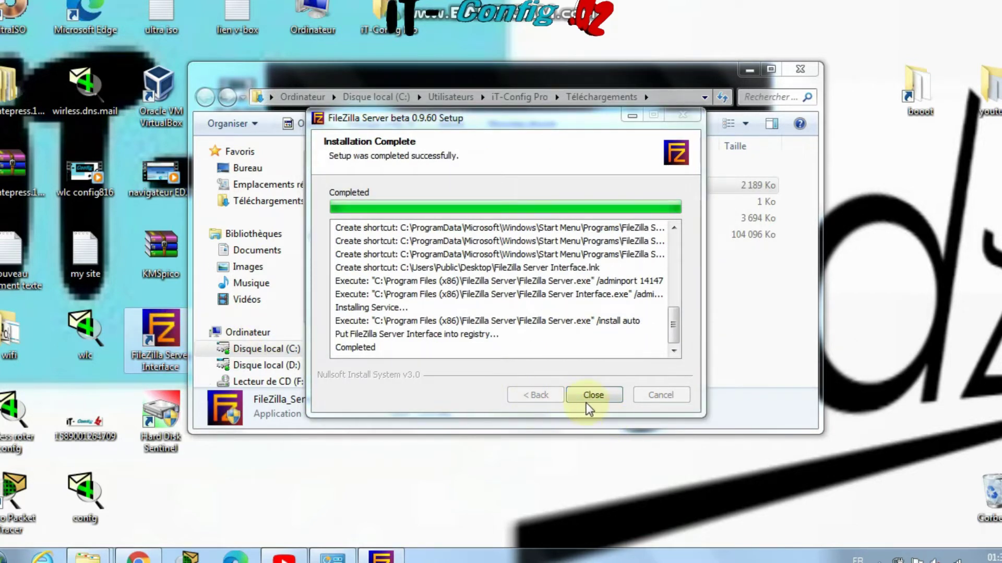
{"action": "left_click", "coordinate": [383, 199]}
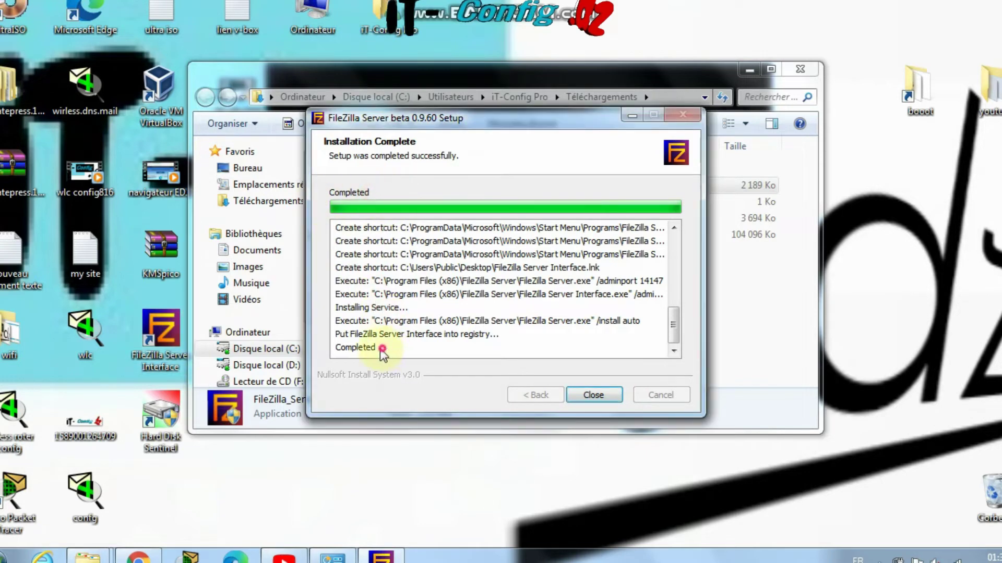
{"action": "left_click", "coordinate": [345, 348]}
{"action": "left_click", "coordinate": [593, 394]}
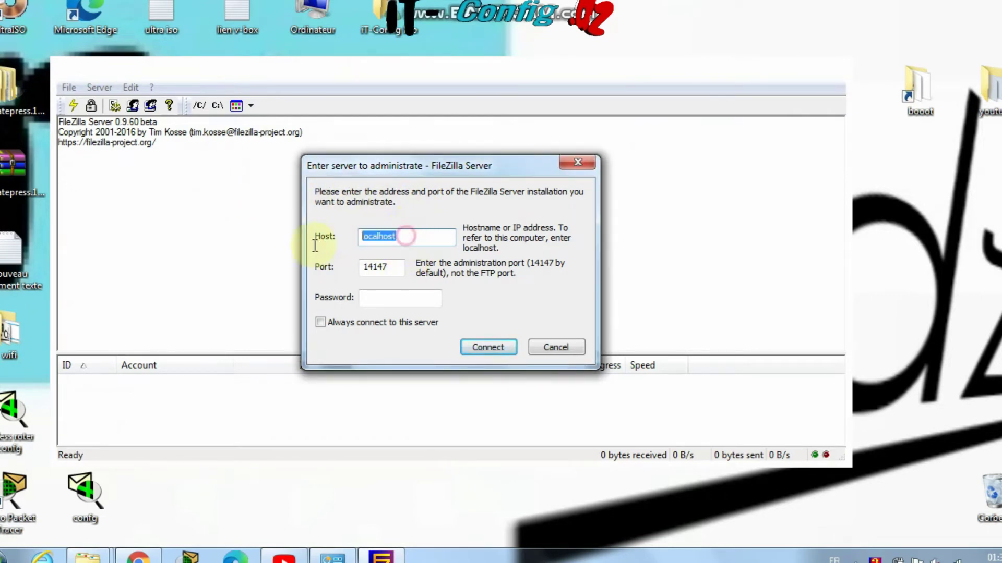
Connect to localhost on port 14147 with the admin password and open the Groups settings
{"action": "key", "text": "Tab"}
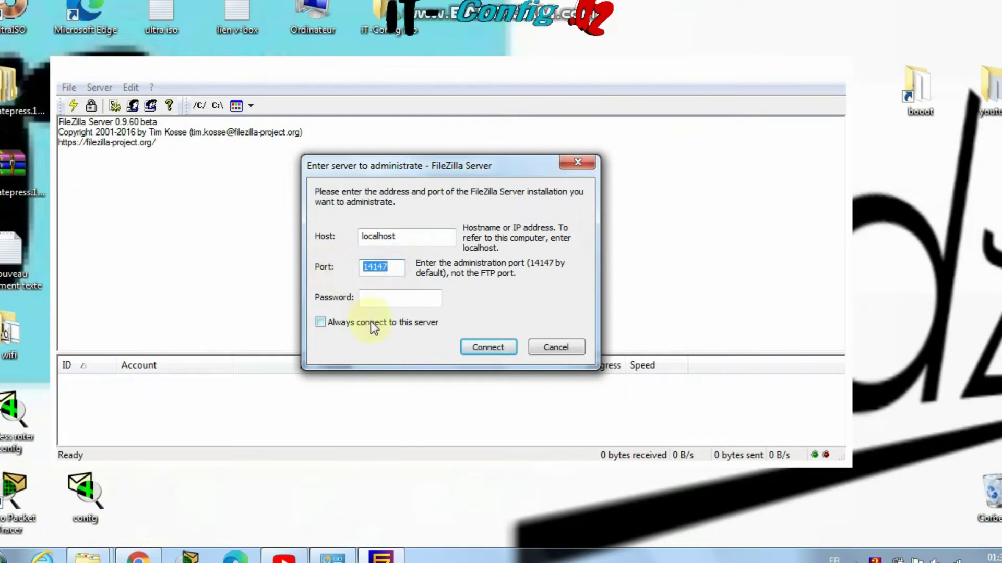
{"action": "left_click", "coordinate": [380, 296]}
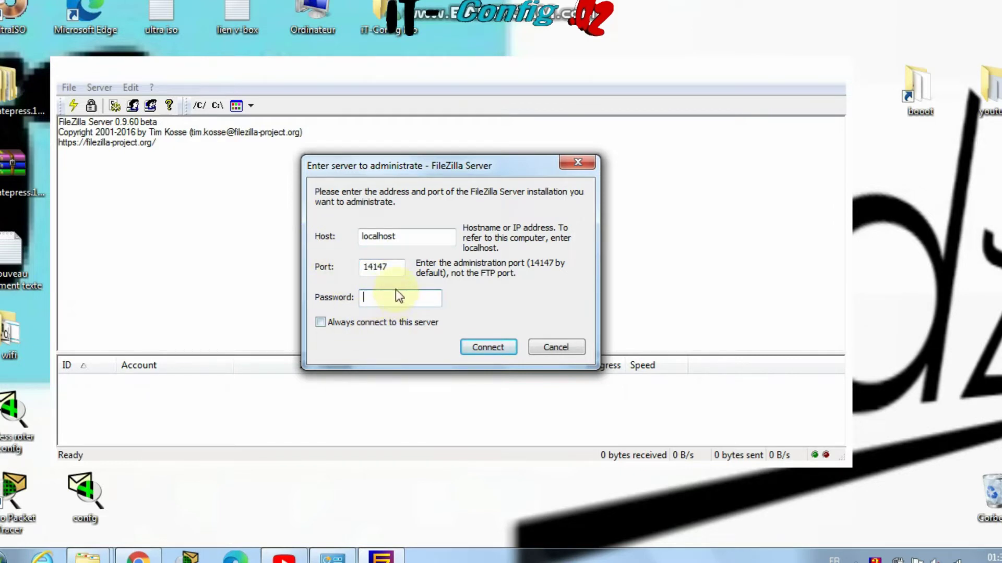
{"action": "type", "text": "123"}
{"action": "left_click", "coordinate": [484, 345]}
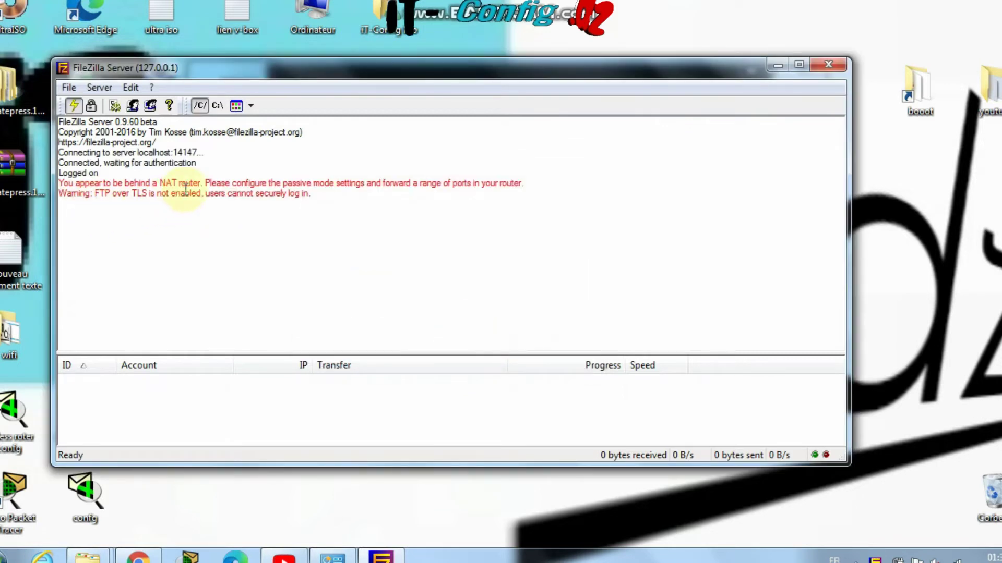
{"action": "left_click_drag", "start_coordinate": [186, 192], "coordinate": [307, 204]}
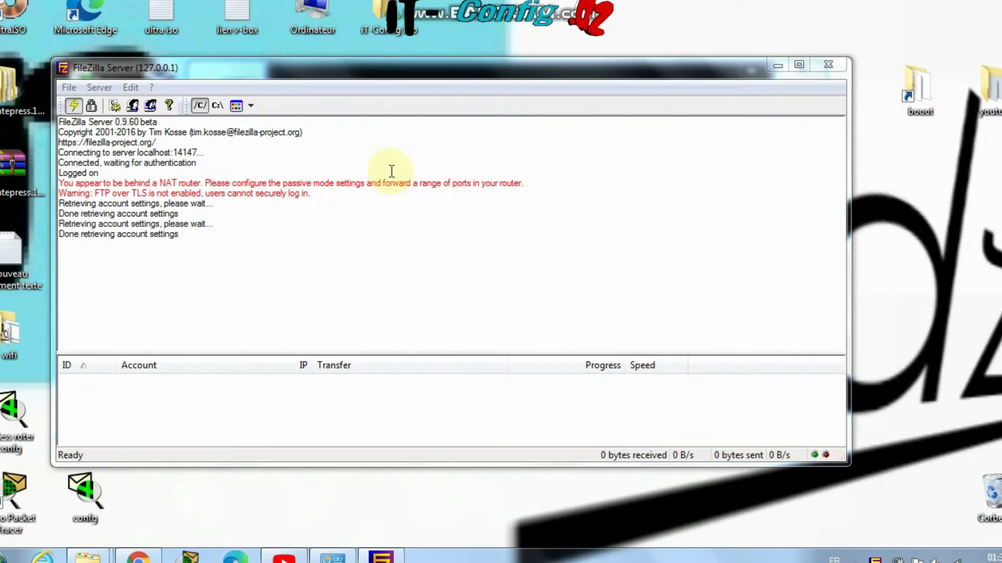
{"action": "left_click", "coordinate": [151, 105]}
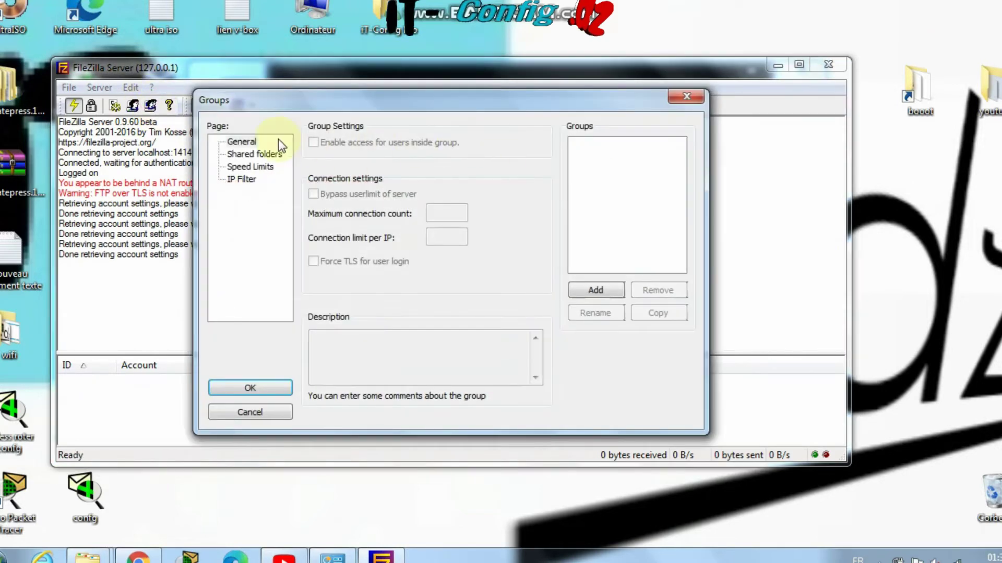
Add a user group named itDZ and show its Shared folders page
{"action": "left_click", "coordinate": [594, 290]}
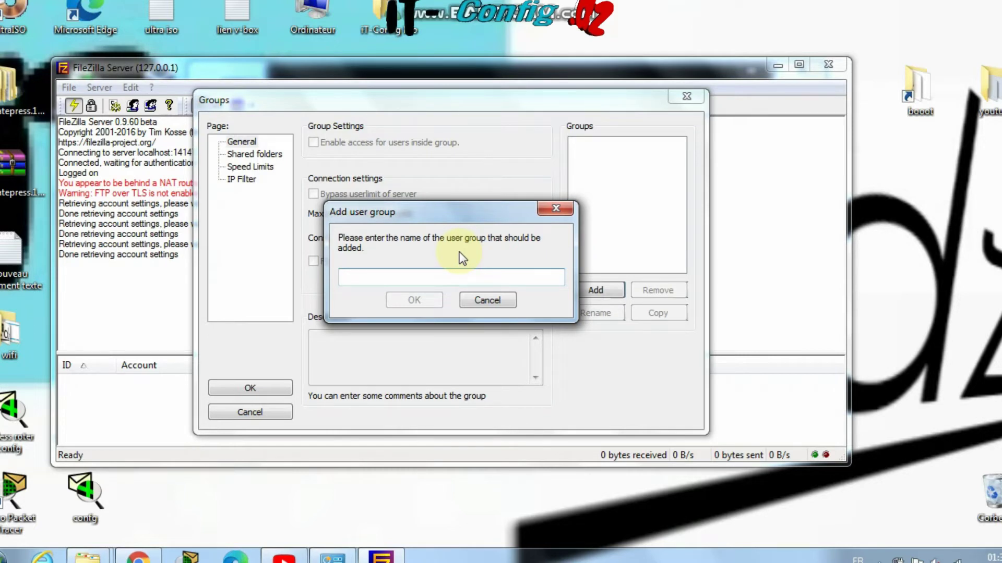
{"action": "type", "text": "itDZ"}
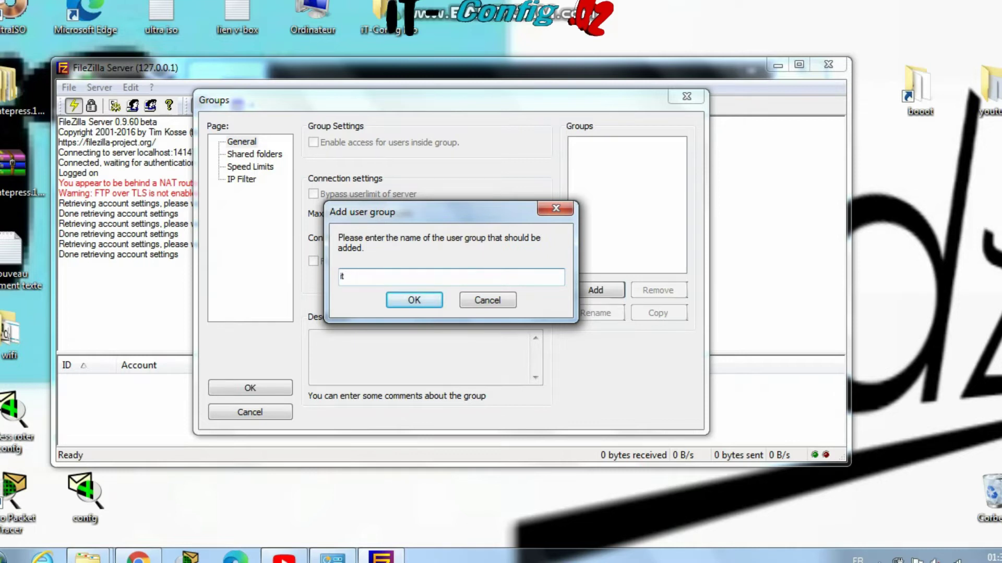
{"action": "left_click", "coordinate": [418, 301]}
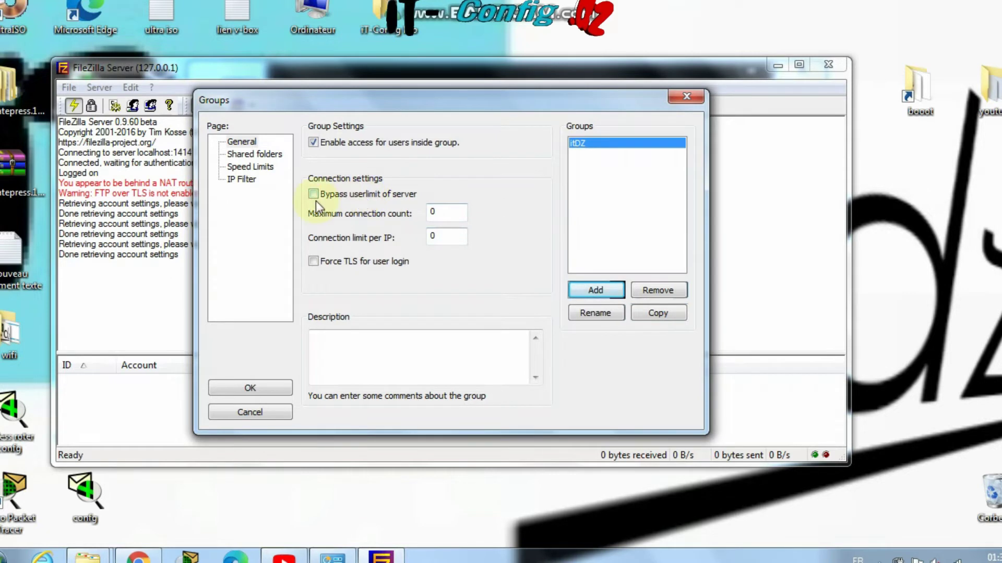
{"action": "left_click", "coordinate": [258, 155]}
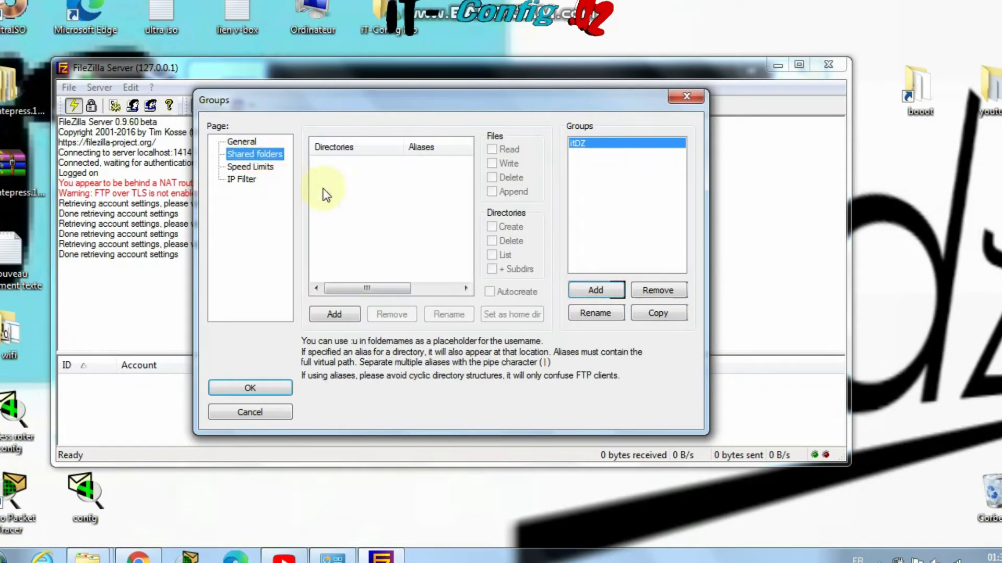
Add another user group named admin
{"action": "left_click", "coordinate": [593, 291]}
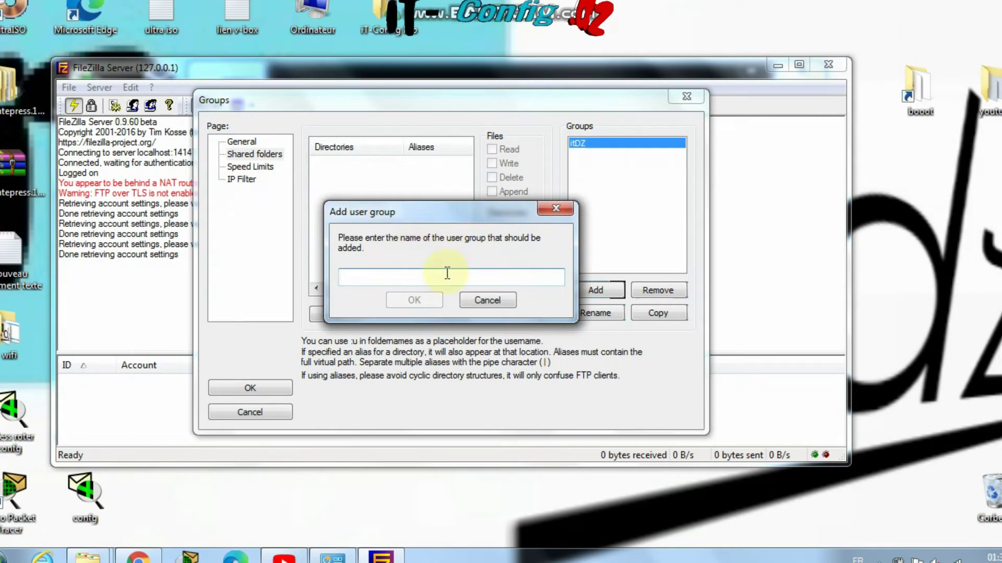
{"action": "type", "text": "admin"}
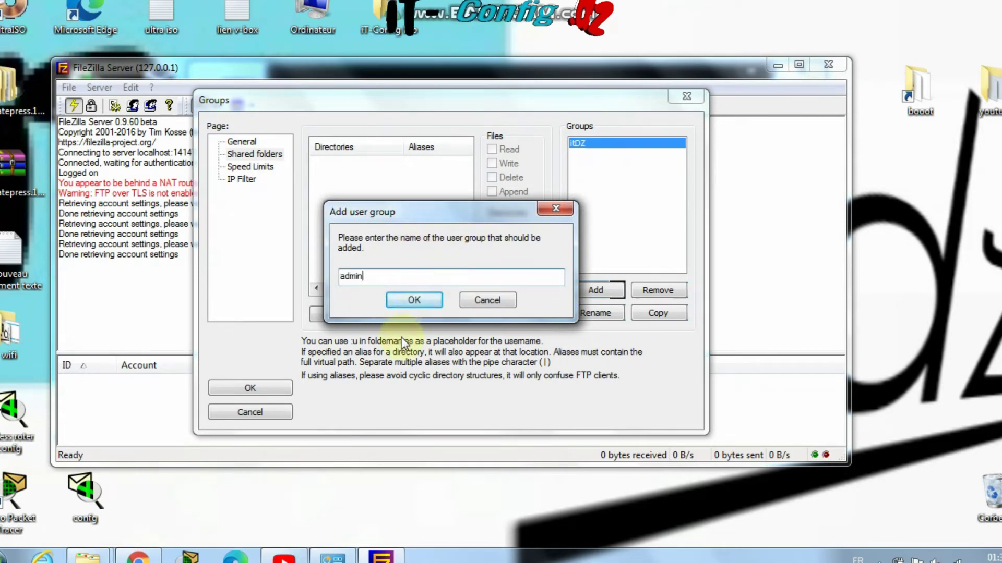
{"action": "left_click", "coordinate": [413, 301]}
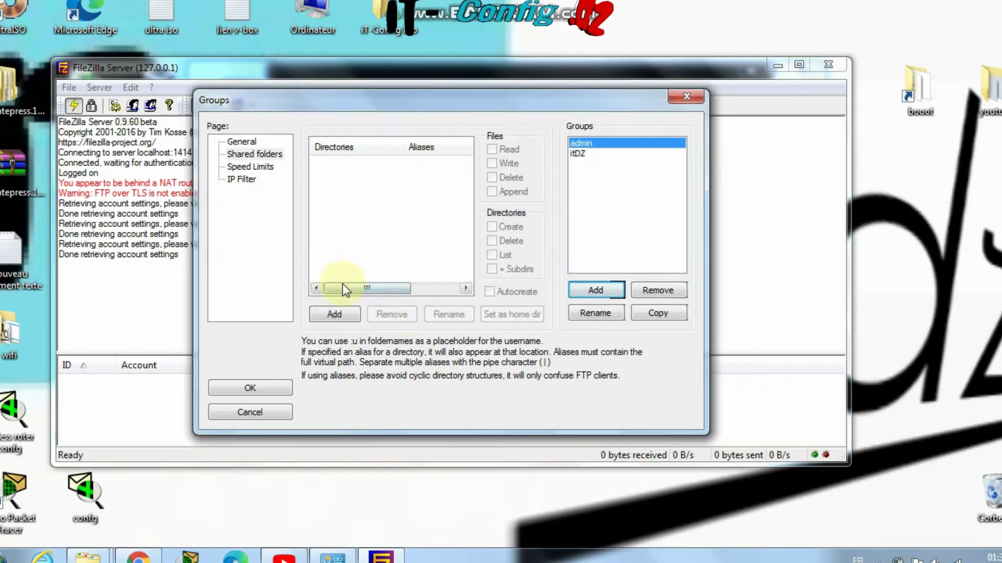
Share D:\(3) with the admin group and save the group settings
{"action": "left_click", "coordinate": [328, 312]}
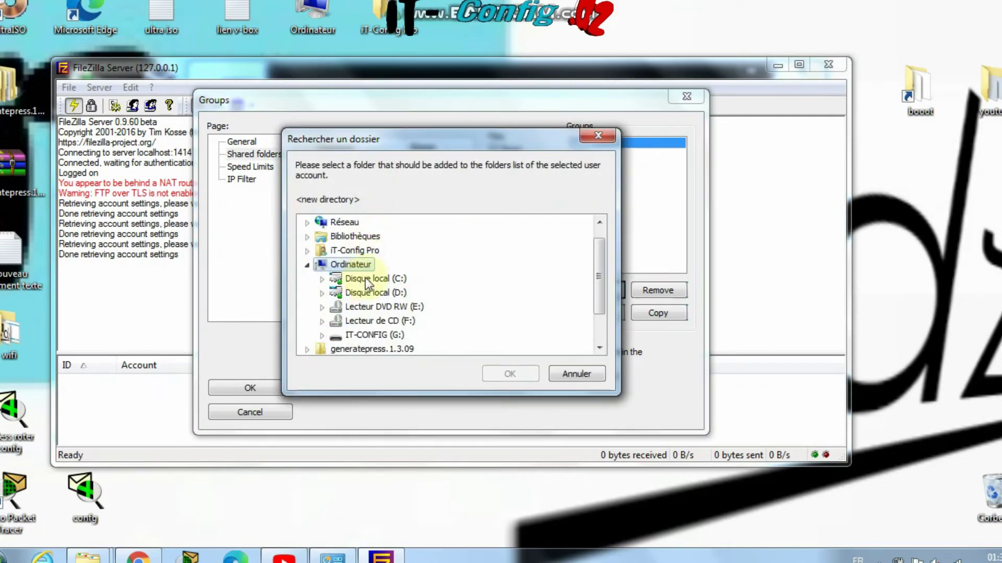
{"action": "double_click", "coordinate": [378, 290]}
{"action": "left_click", "coordinate": [365, 251]}
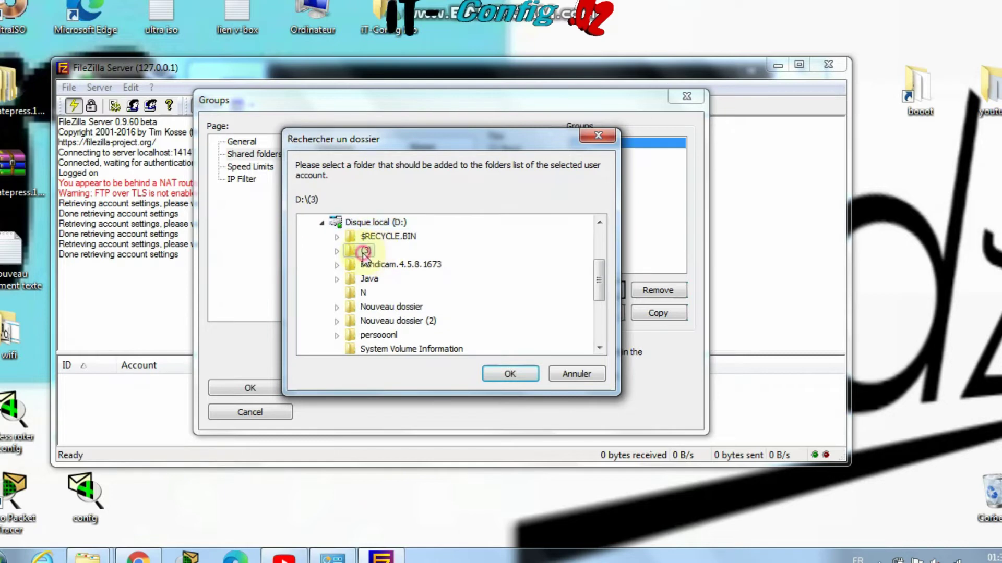
{"action": "left_click", "coordinate": [509, 374]}
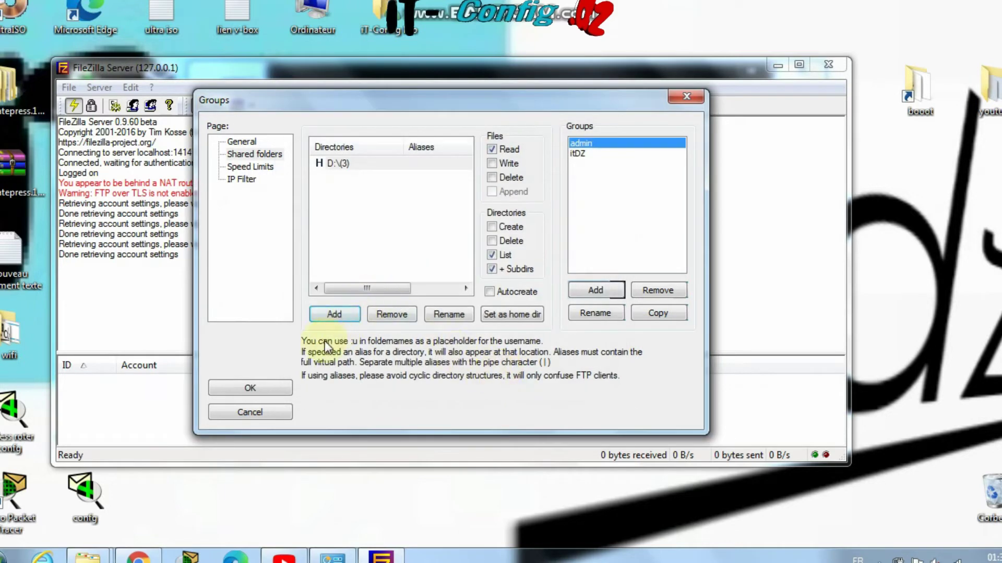
{"action": "left_click", "coordinate": [247, 168]}
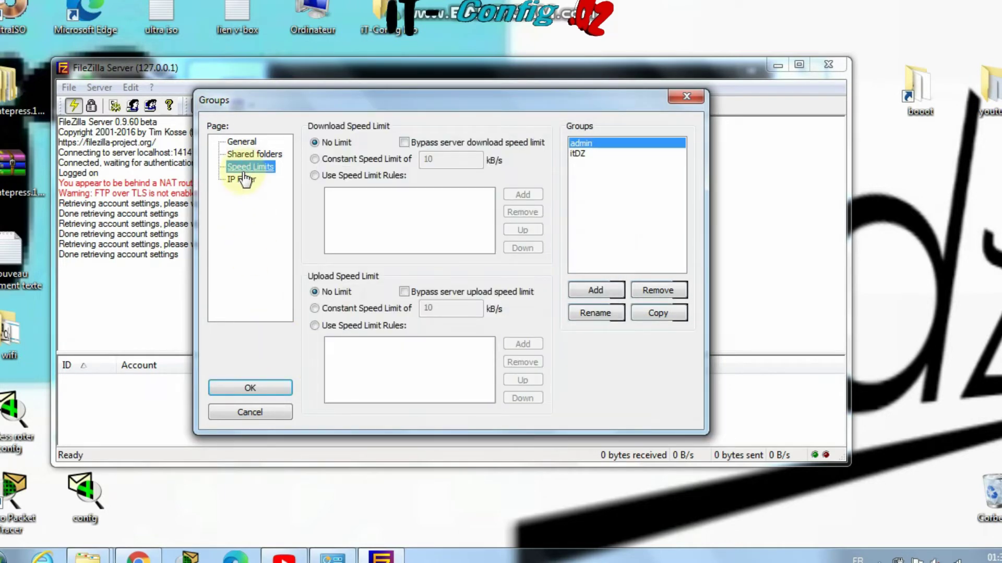
{"action": "left_click", "coordinate": [241, 179]}
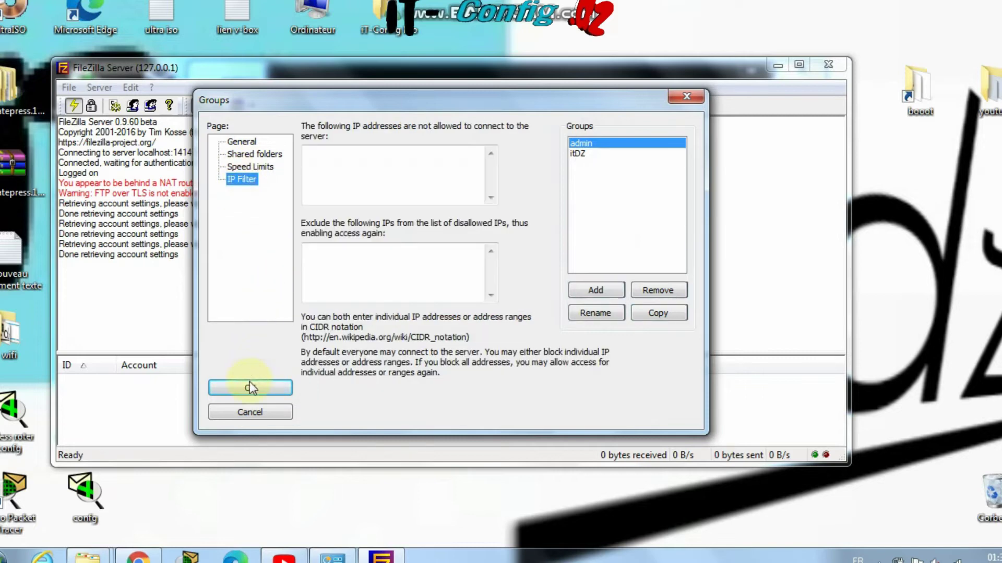
{"action": "left_click", "coordinate": [250, 387]}
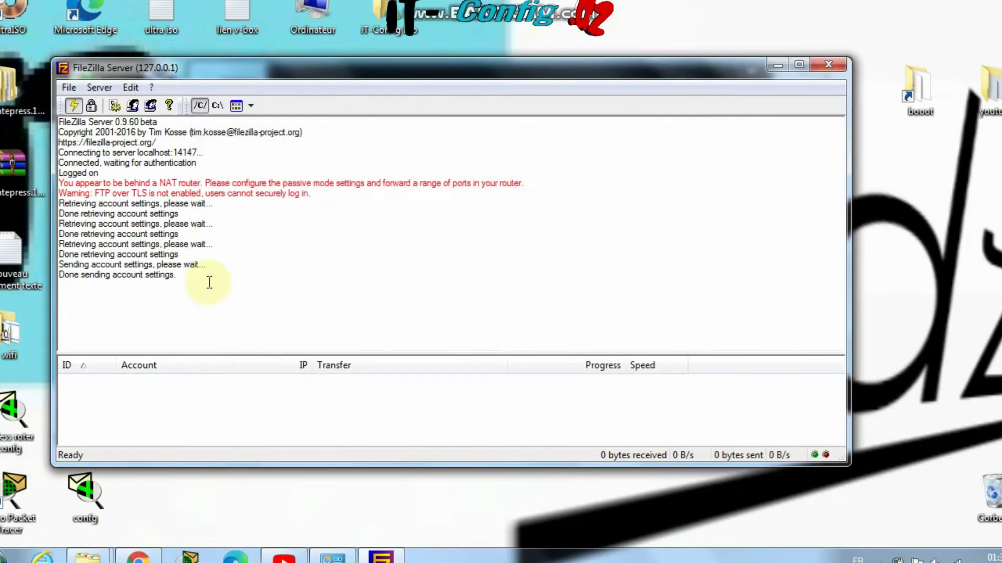
Create a new user account with the FTP user name and assign it to the admin group
{"action": "left_click", "coordinate": [132, 107]}
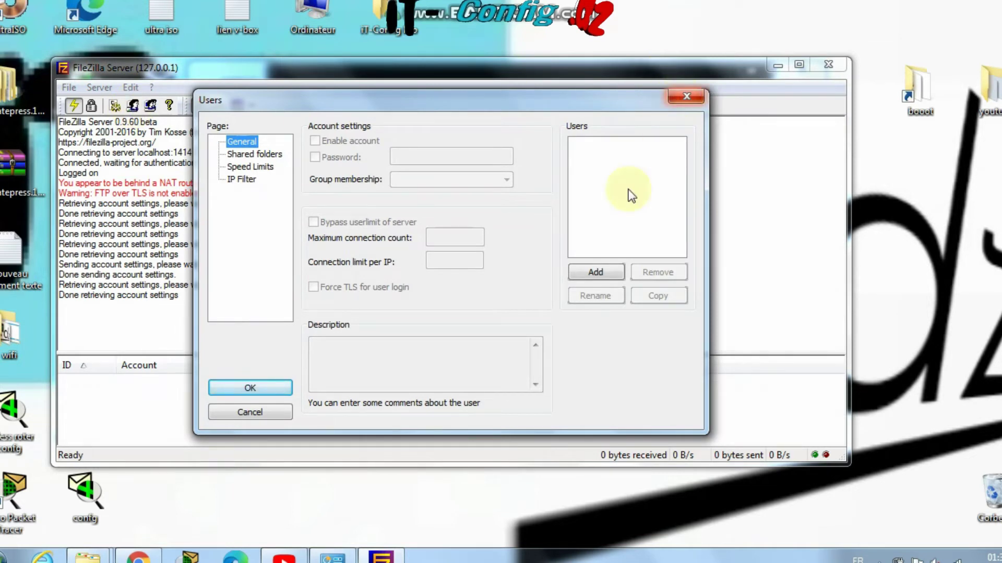
{"action": "left_click", "coordinate": [602, 271]}
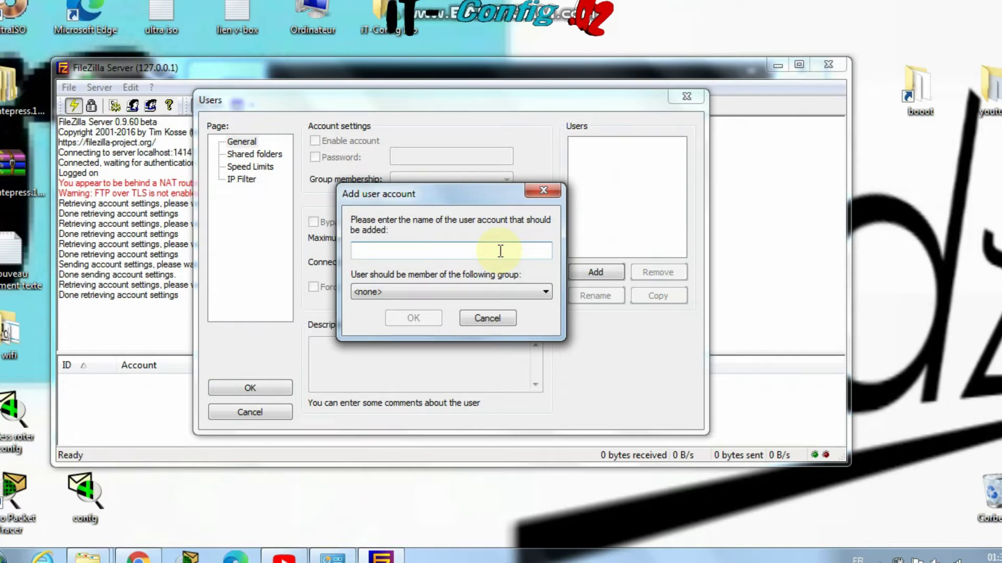
{"action": "type", "text": "itconfigdz"}
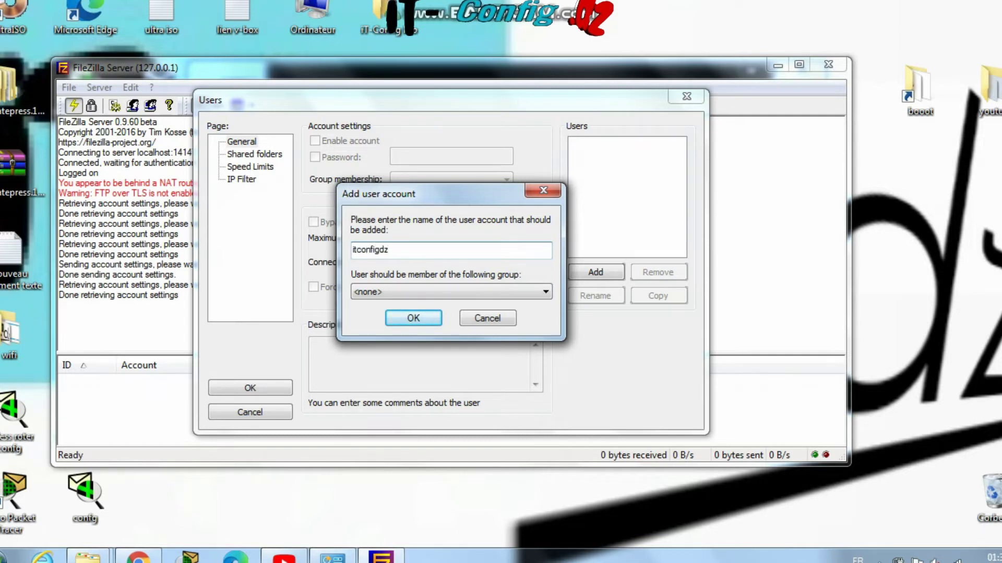
{"action": "left_click", "coordinate": [406, 293]}
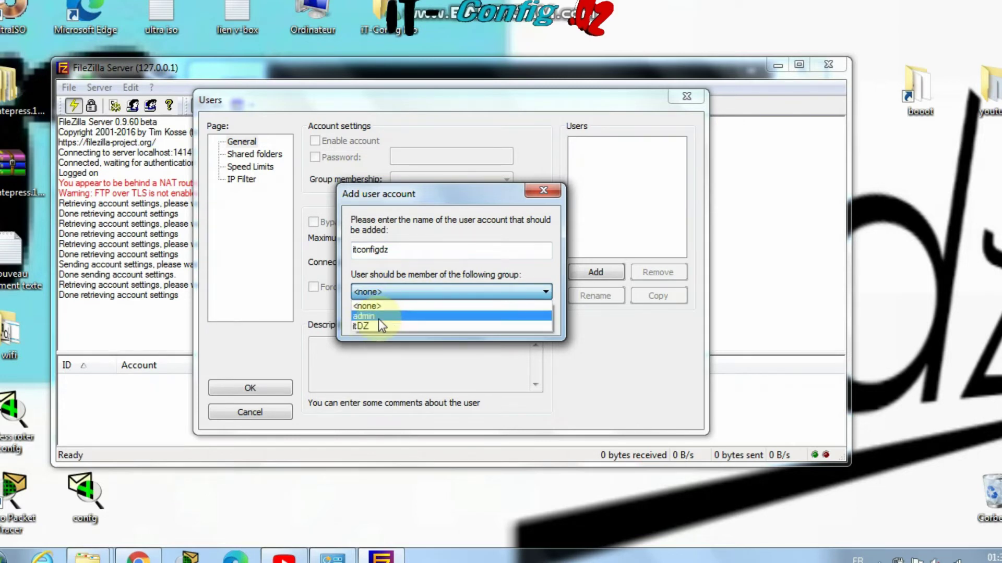
{"action": "left_click", "coordinate": [365, 316]}
{"action": "left_click", "coordinate": [411, 319]}
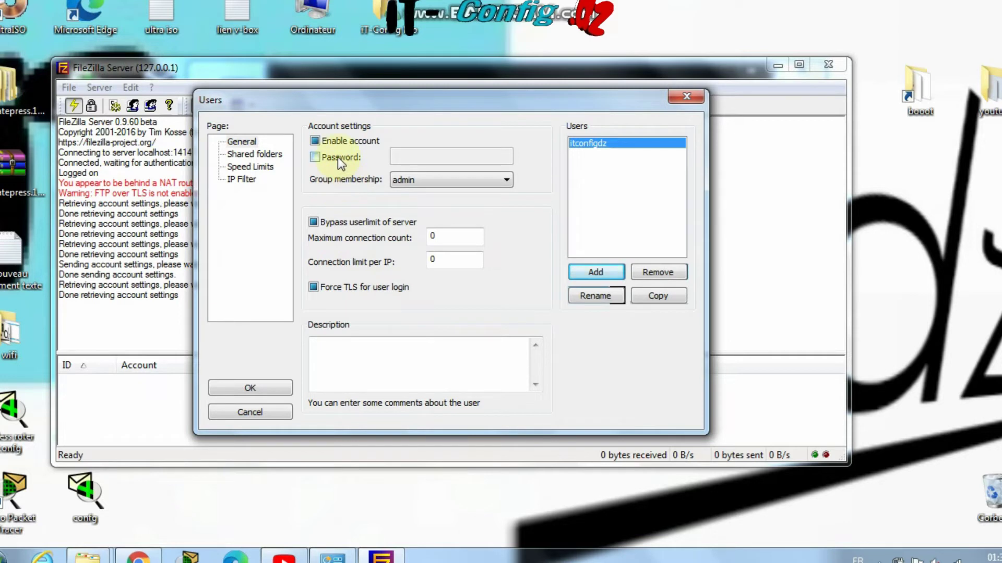
Require a password for the new account, enter it, and save the user settings
{"action": "left_click", "coordinate": [337, 157]}
{"action": "left_click", "coordinate": [426, 151]}
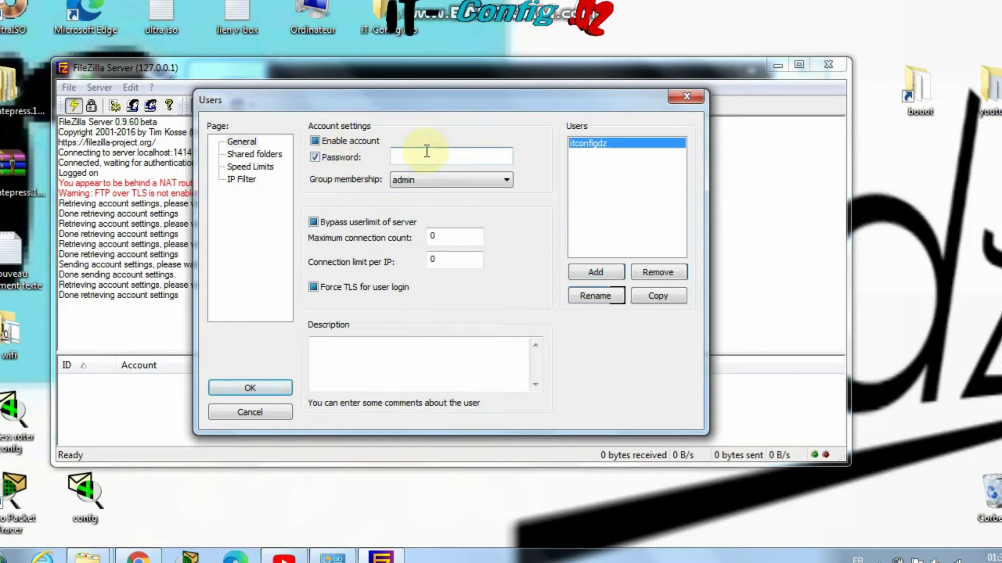
{"action": "type", "text": "1"}
{"action": "left_click", "coordinate": [265, 389]}
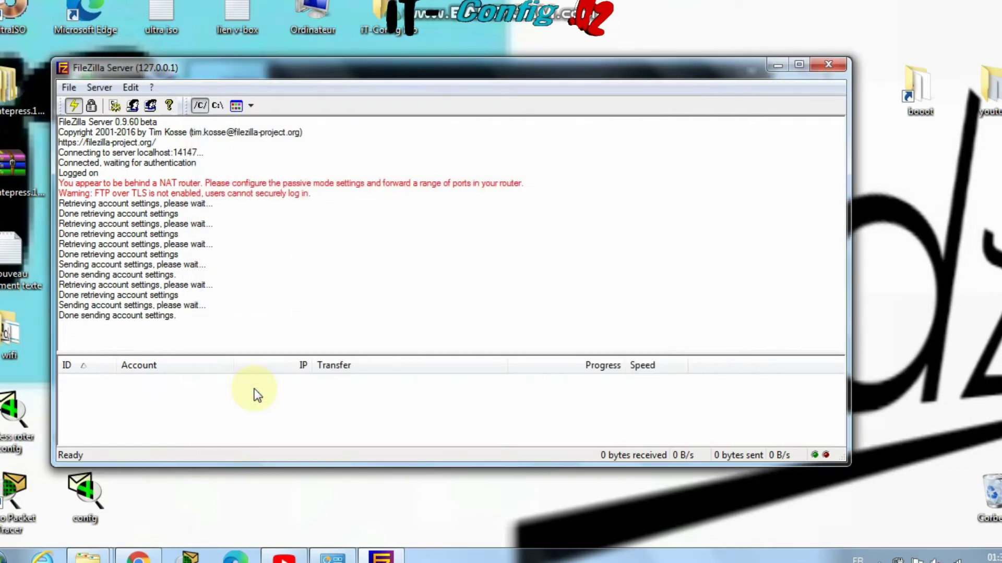
Shift the FileZilla Server window up and right and narrow it to reveal Explorer
{"action": "triple_click", "coordinate": [197, 316]}
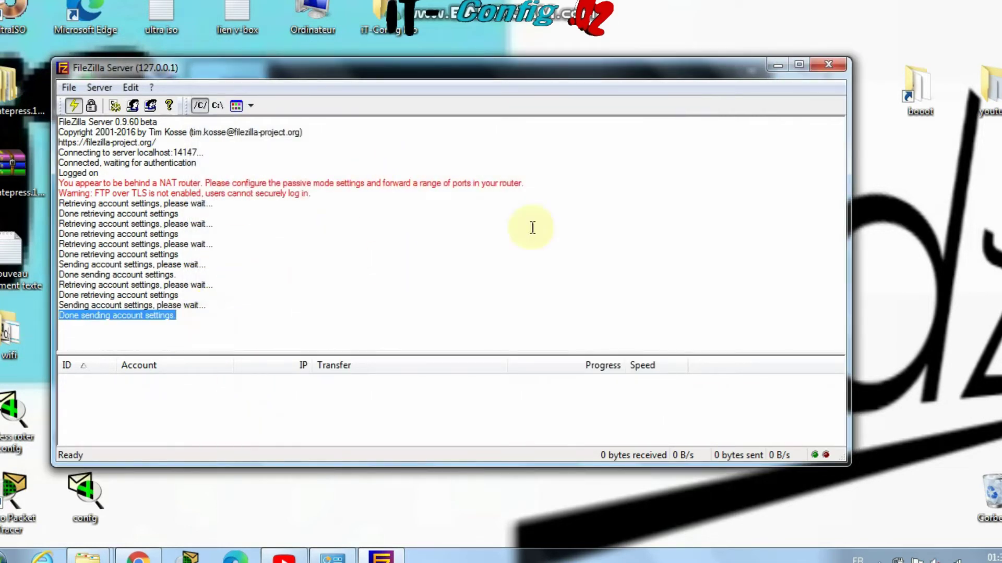
{"action": "left_click", "coordinate": [564, 205]}
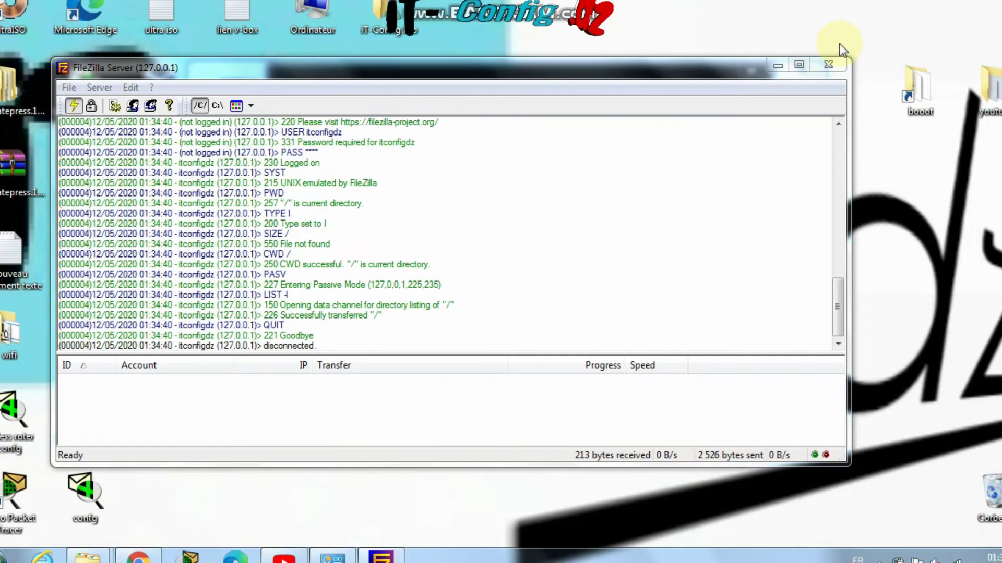
{"action": "left_click_drag", "start_coordinate": [138, 71], "coordinate": [195, 61]}
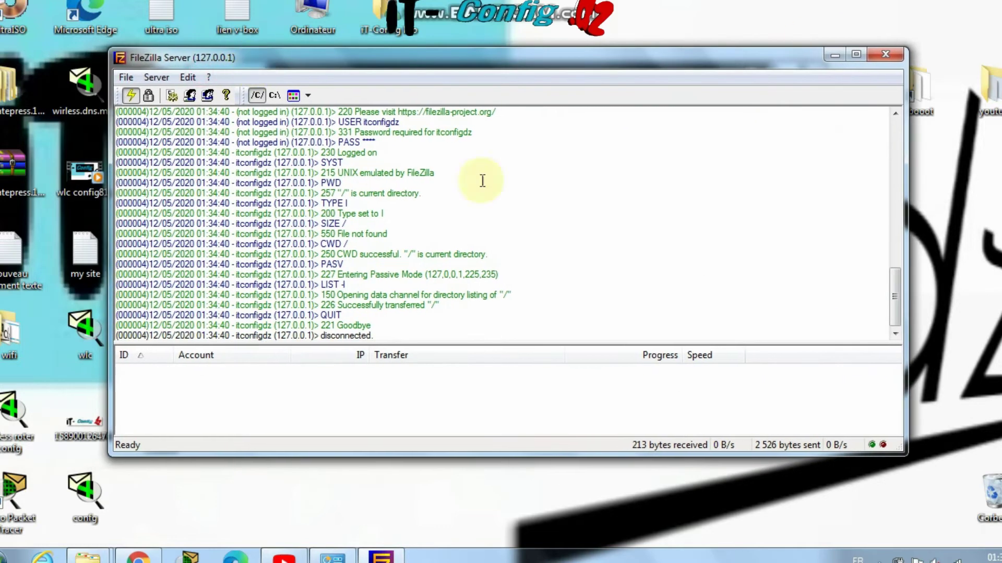
{"action": "left_click_drag", "start_coordinate": [905, 254], "coordinate": [563, 287]}
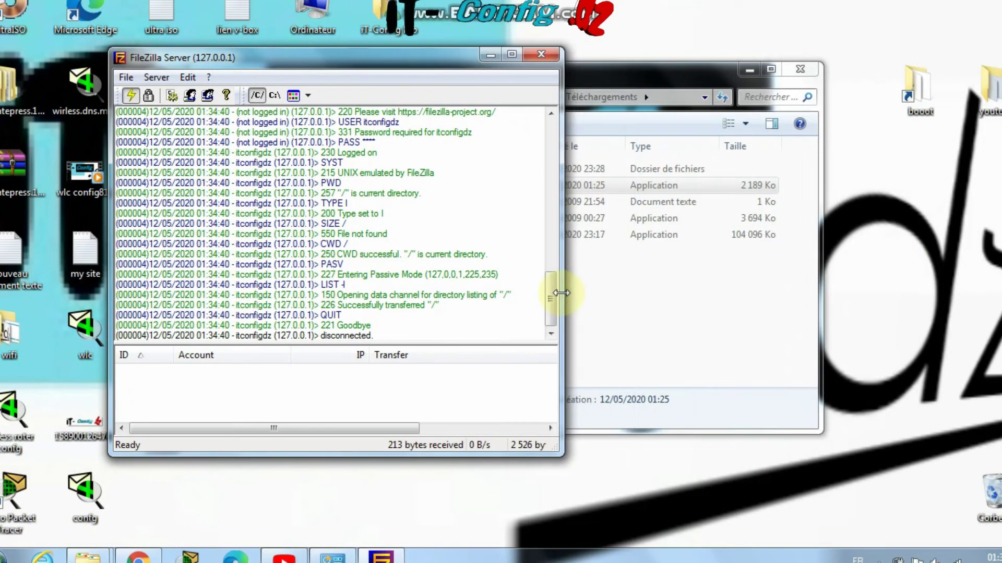
Show drive D: (Disque local) in the Windows Explorer window
{"action": "left_click", "coordinate": [697, 76]}
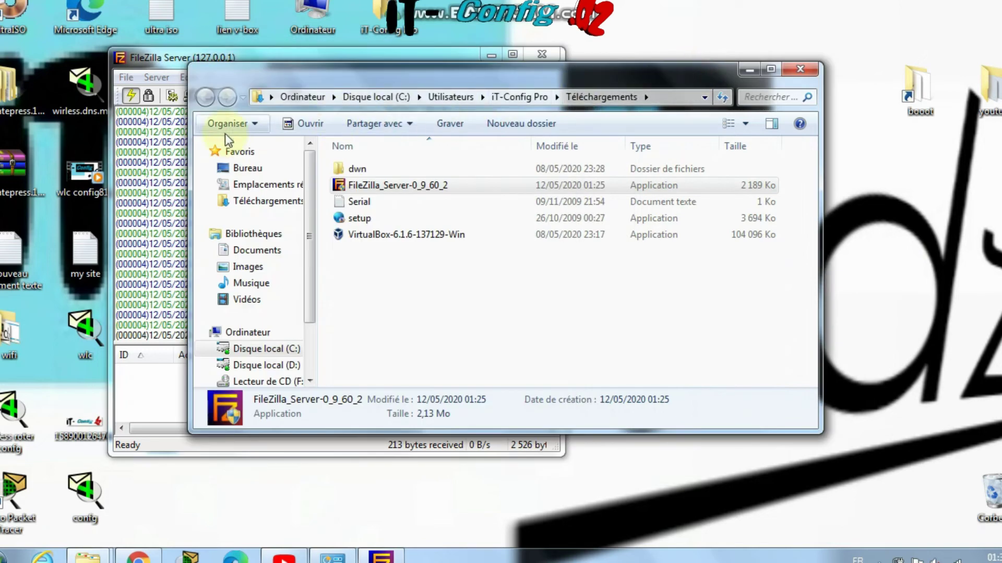
{"action": "left_click", "coordinate": [271, 365]}
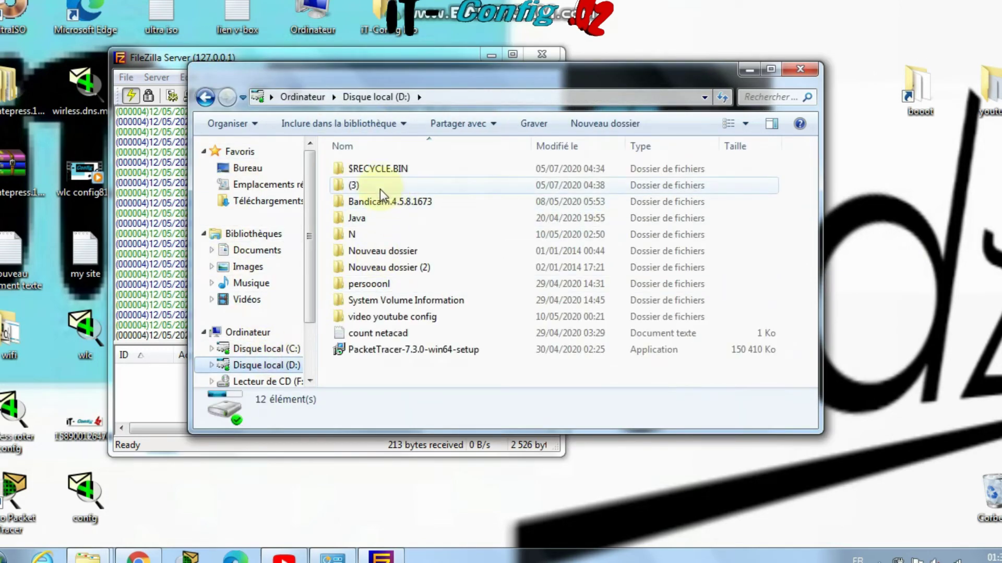
{"action": "left_click_drag", "start_coordinate": [370, 376], "coordinate": [347, 164]}
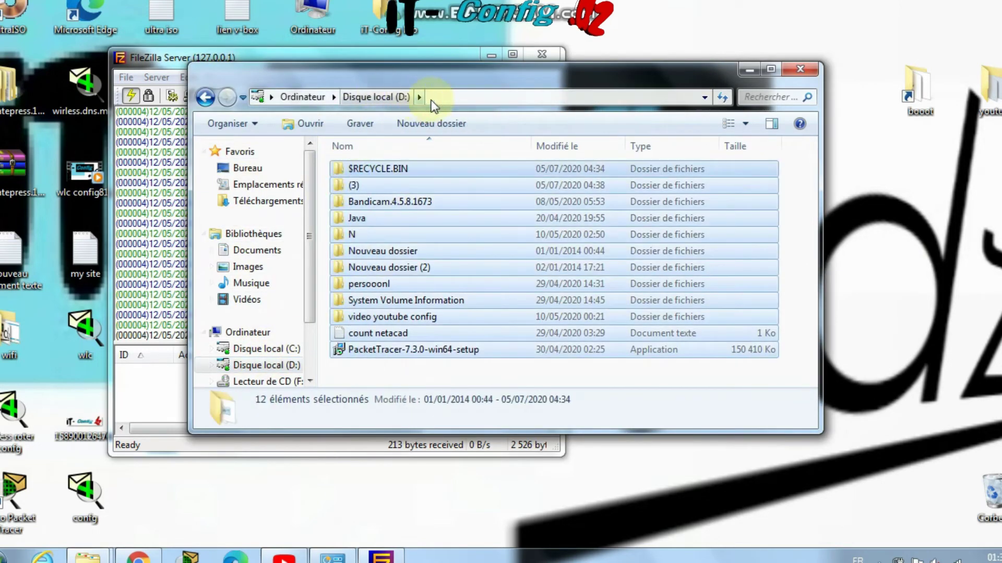
{"action": "left_click", "coordinate": [446, 97]}
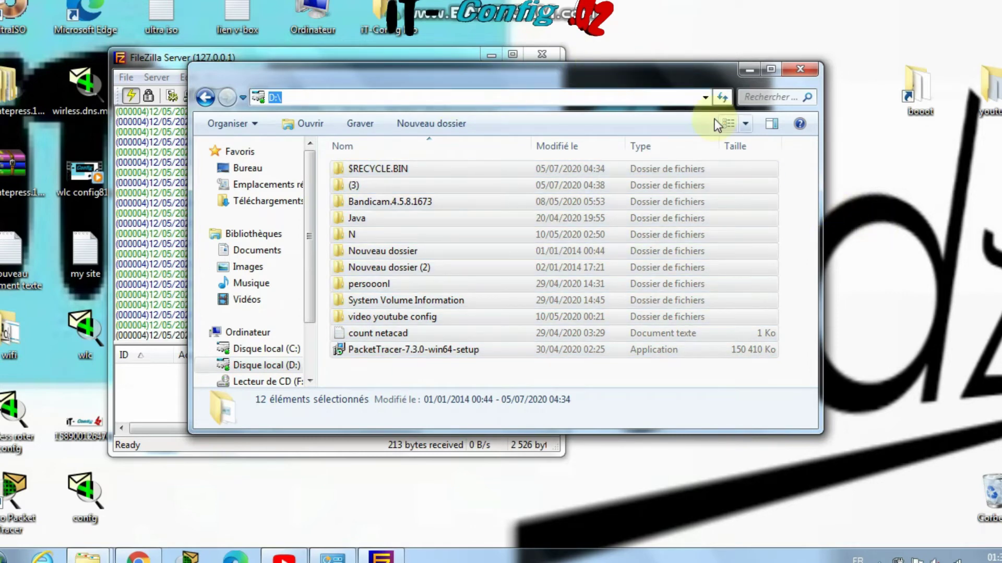
Narrow Explorer and park it at upper right, then raise and shorten the FileZilla window
{"action": "left_click_drag", "start_coordinate": [823, 165], "coordinate": [651, 165]}
{"action": "left_click_drag", "start_coordinate": [518, 70], "coordinate": [572, 83]}
{"action": "left_click_drag", "start_coordinate": [646, 92], "coordinate": [906, 16]}
{"action": "left_click_drag", "start_coordinate": [439, 69], "coordinate": [441, 27]}
{"action": "left_click_drag", "start_coordinate": [369, 416], "coordinate": [368, 381]}
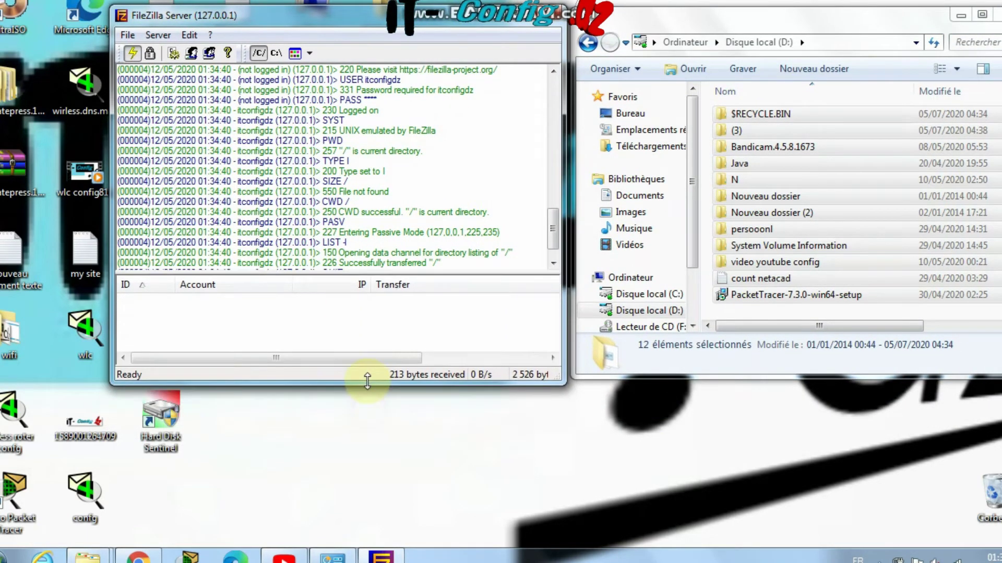
{"action": "left_click_drag", "start_coordinate": [554, 231], "coordinate": [552, 249]}
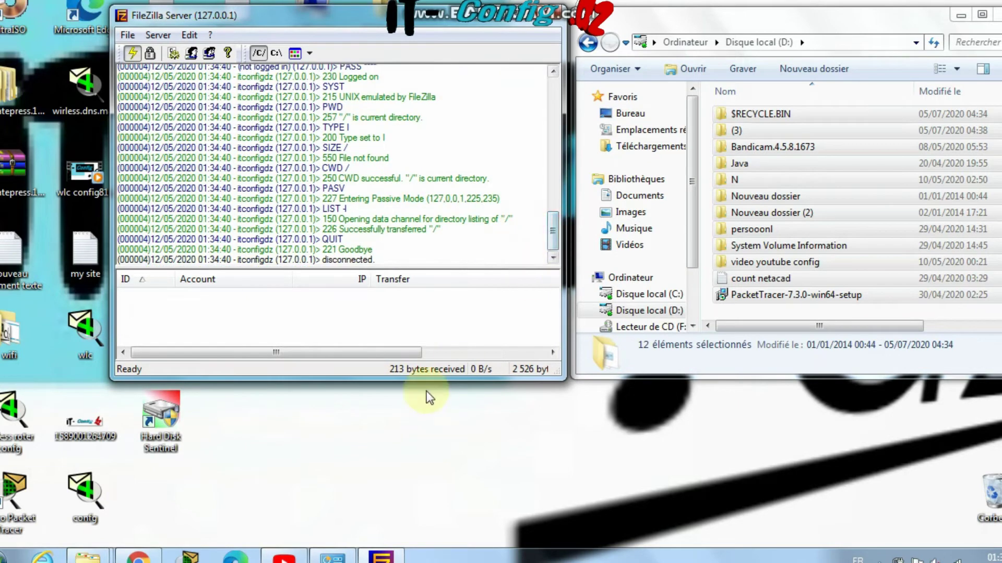
Load ftp://127.0.0.1 in a new Chrome tab to show the FTP root listing
{"action": "left_click", "coordinate": [150, 558]}
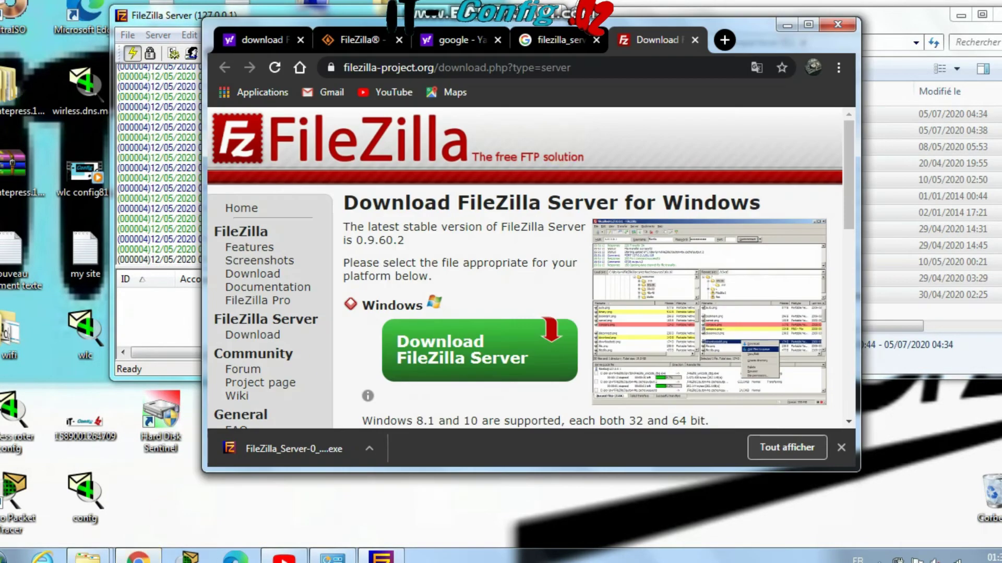
{"action": "left_click", "coordinate": [722, 40]}
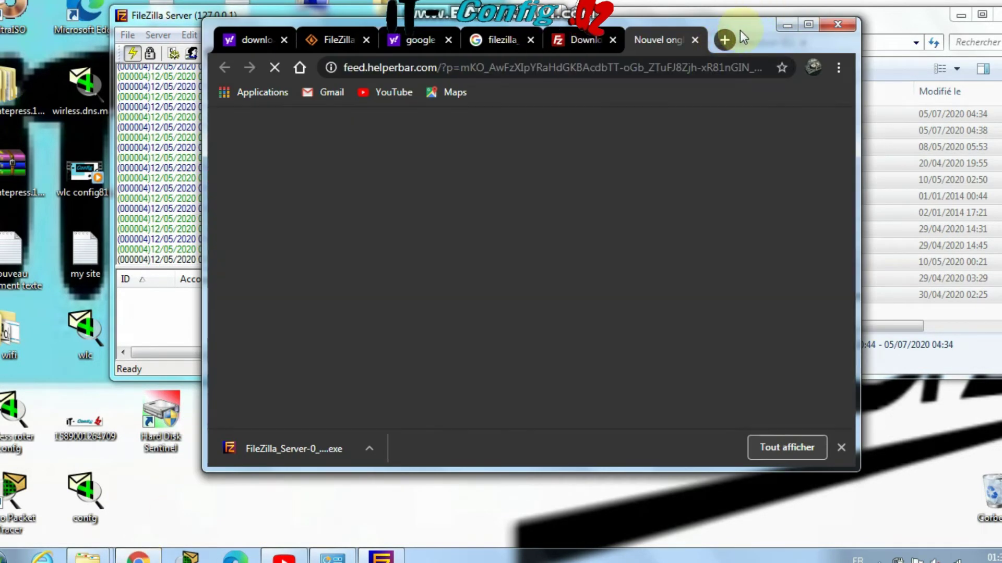
{"action": "left_click_drag", "start_coordinate": [747, 27], "coordinate": [738, 100]}
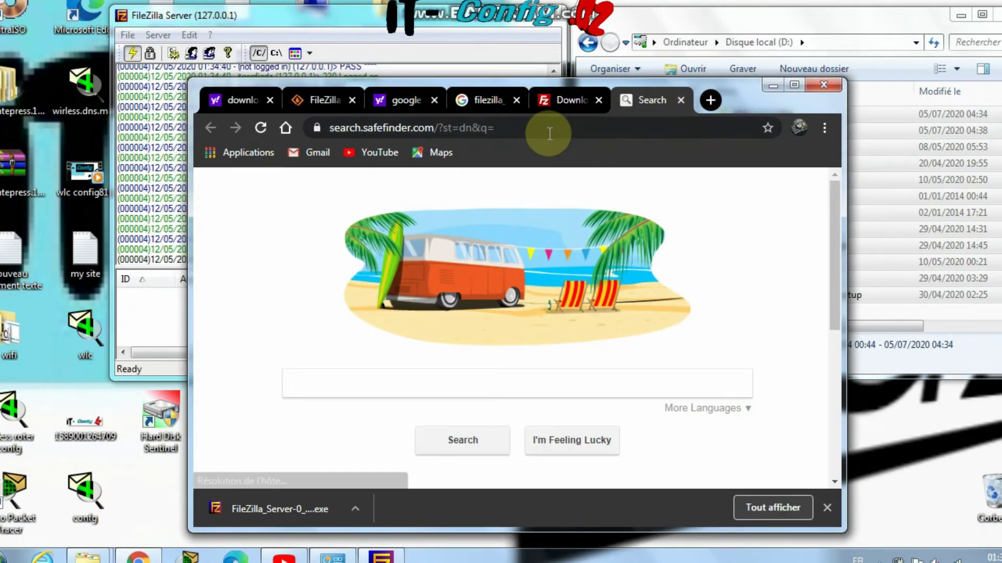
{"action": "left_click", "coordinate": [538, 125]}
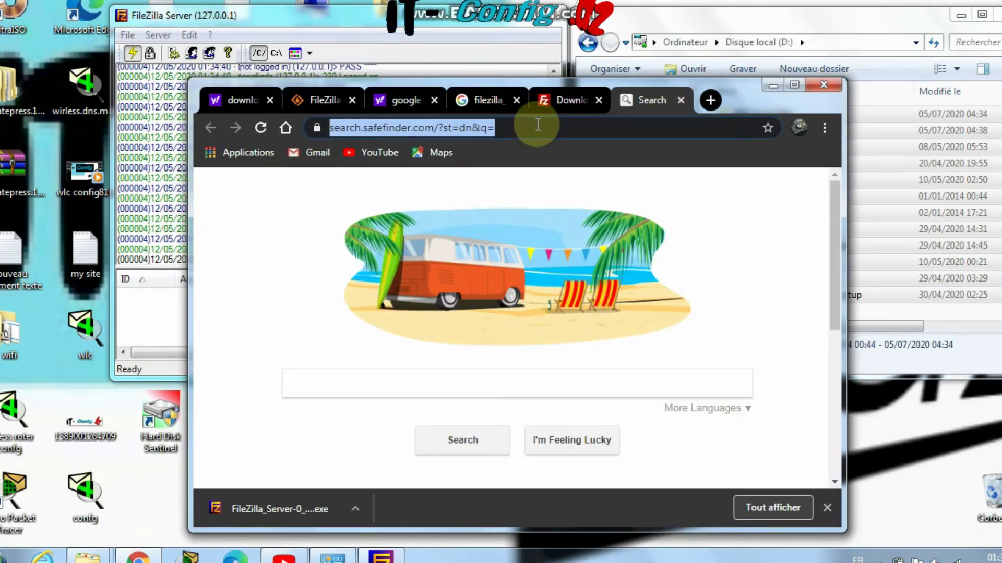
{"action": "type", "text": "ft"}
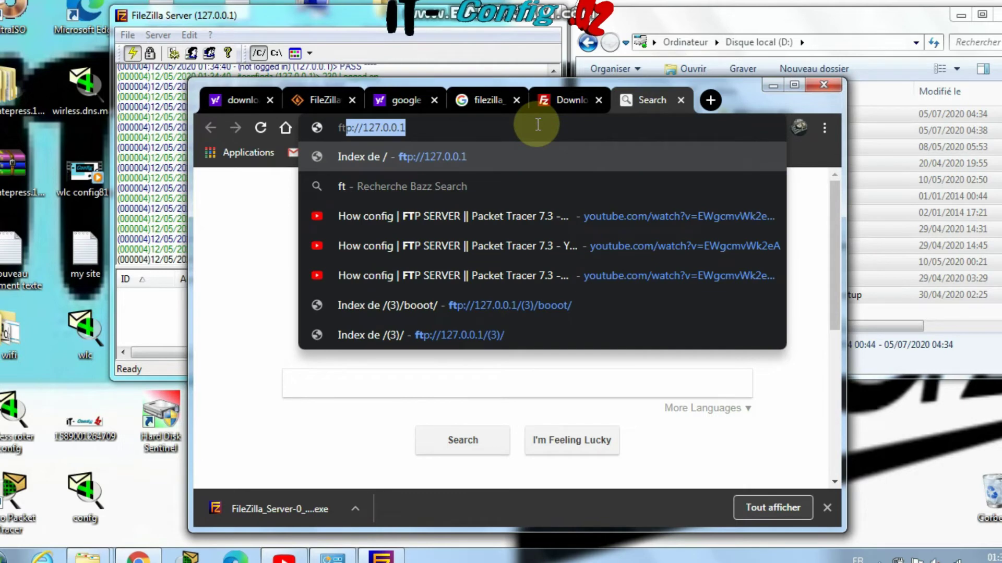
{"action": "key", "text": "End"}
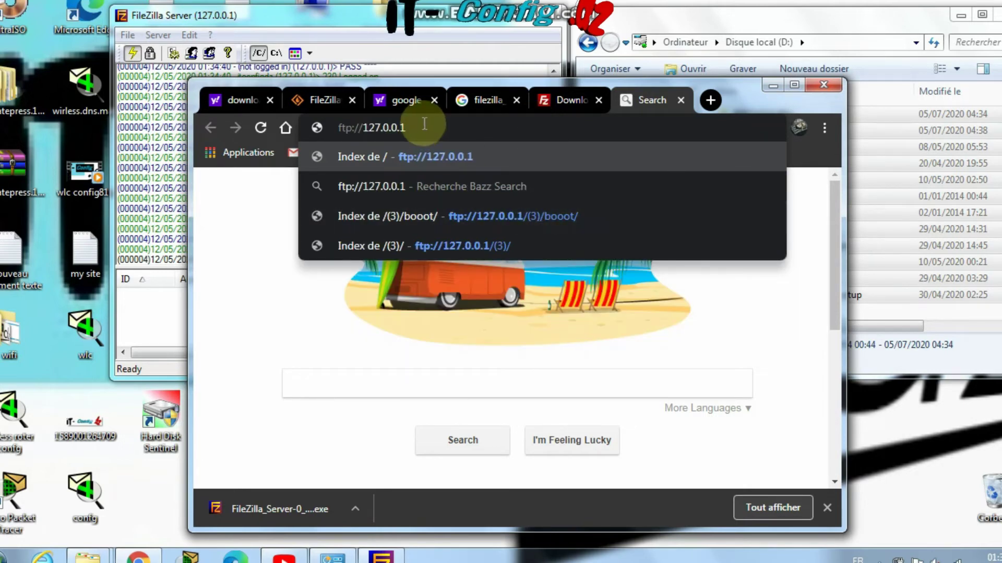
{"action": "left_click_drag", "start_coordinate": [423, 134], "coordinate": [337, 142]}
{"action": "left_click", "coordinate": [429, 119]}
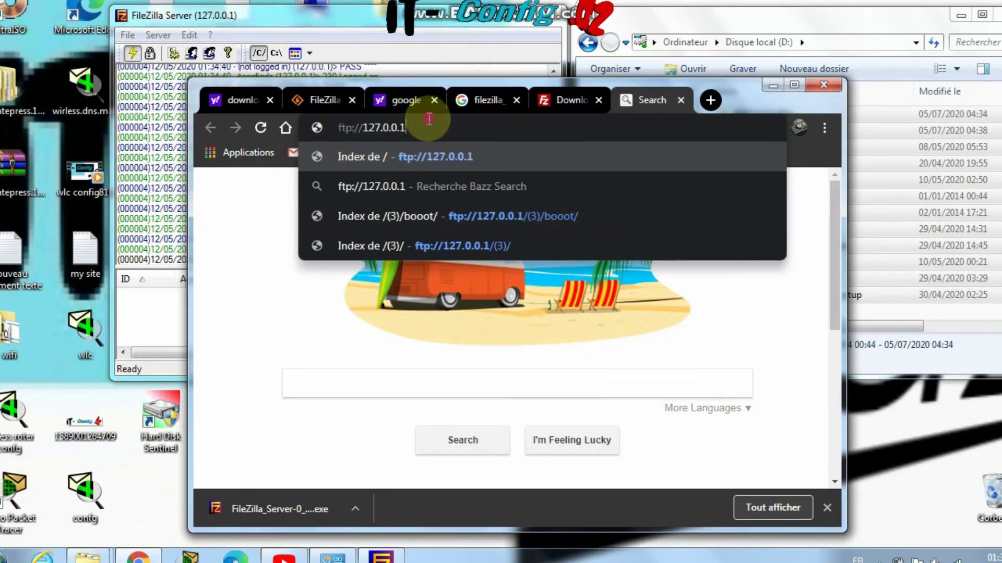
{"action": "key", "text": "Return"}
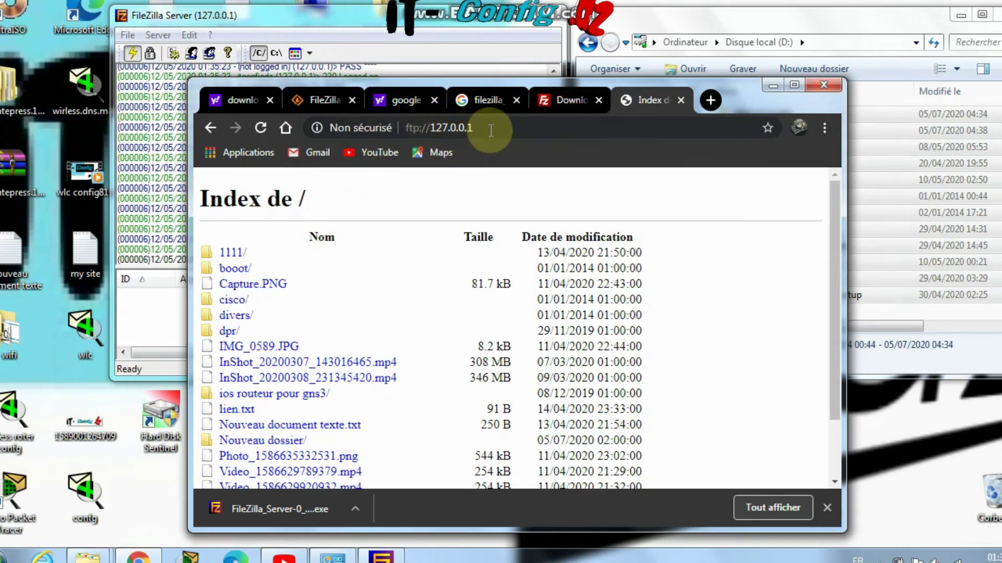
Move Chrome to the left and open D:\(3) in Explorer to compare both listings
{"action": "left_click", "coordinate": [493, 130]}
{"action": "scroll", "coordinate": [261, 284], "scroll_direction": "down", "scroll_amount": 1}
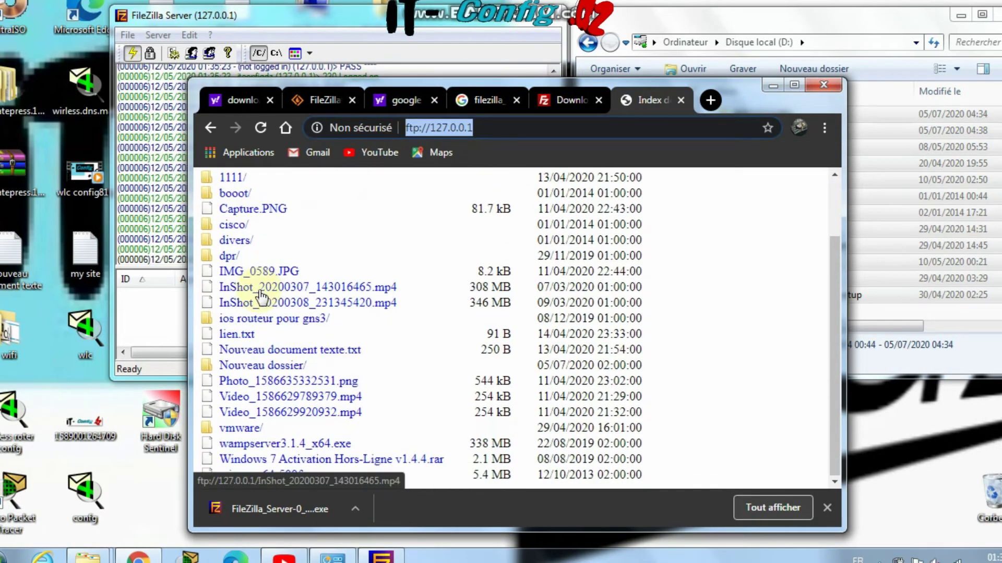
{"action": "left_click_drag", "start_coordinate": [729, 93], "coordinate": [534, 60]}
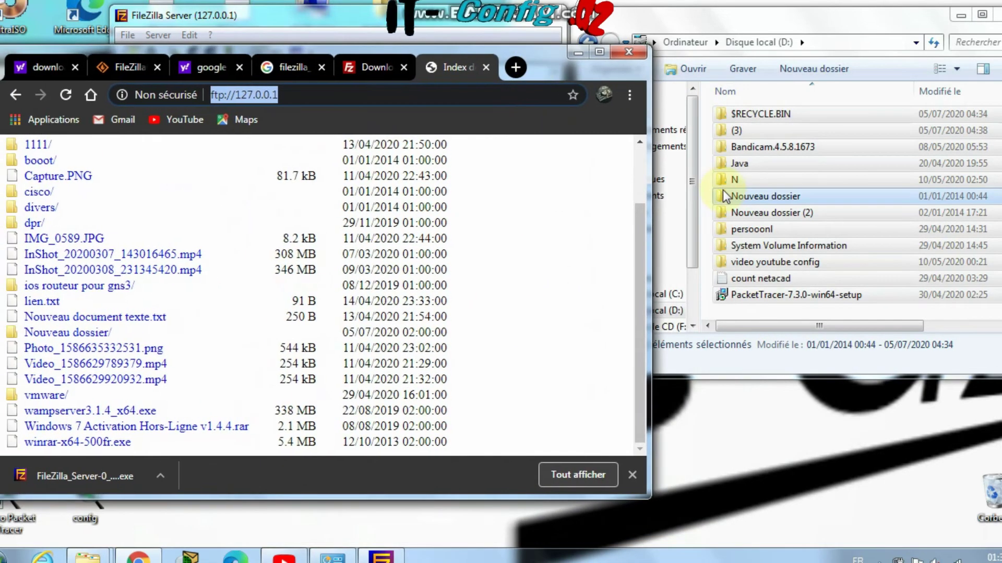
{"action": "left_click_drag", "start_coordinate": [652, 174], "coordinate": [472, 224]}
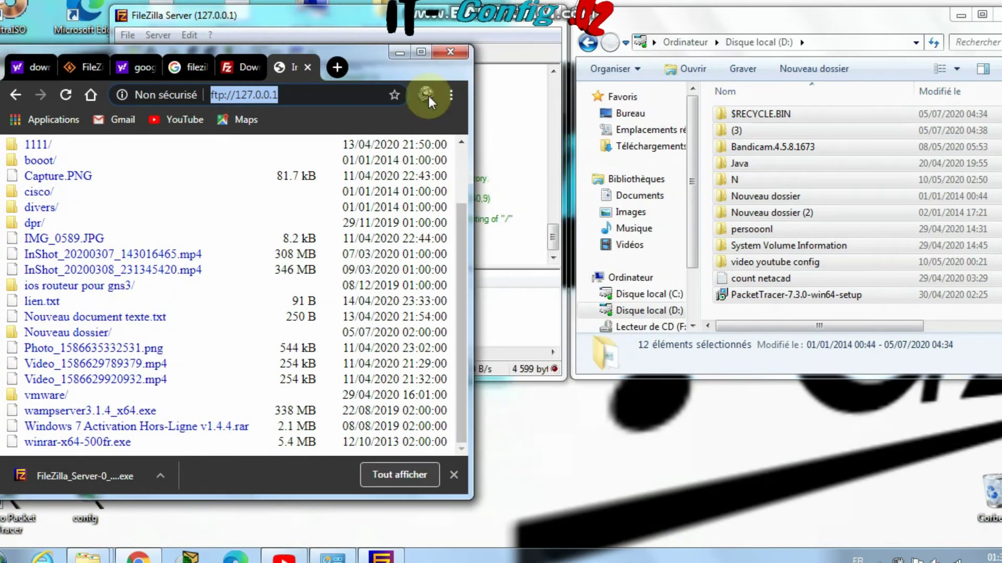
{"action": "left_click_drag", "start_coordinate": [374, 73], "coordinate": [411, 58]}
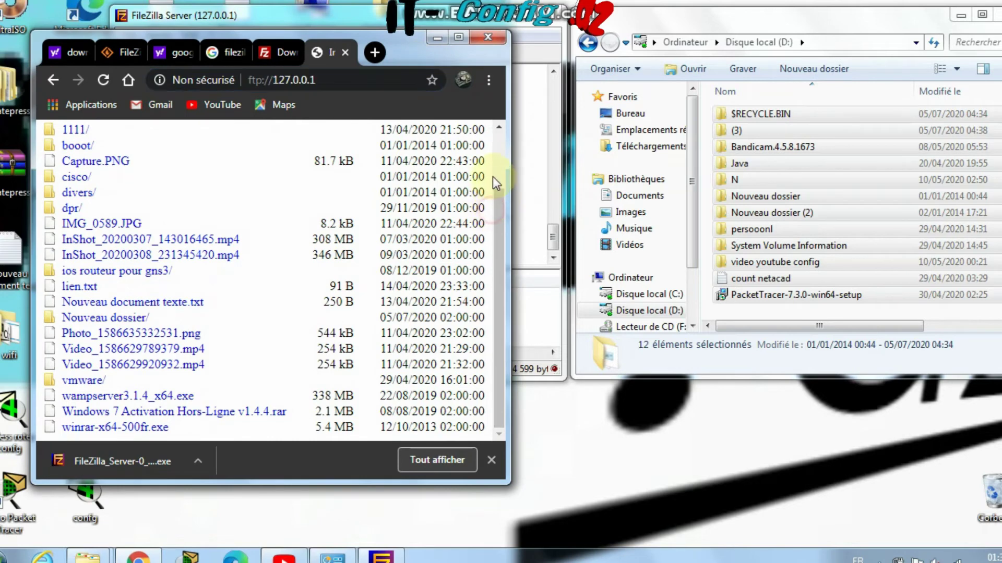
{"action": "scroll", "coordinate": [498, 166], "scroll_direction": "up", "scroll_amount": 2}
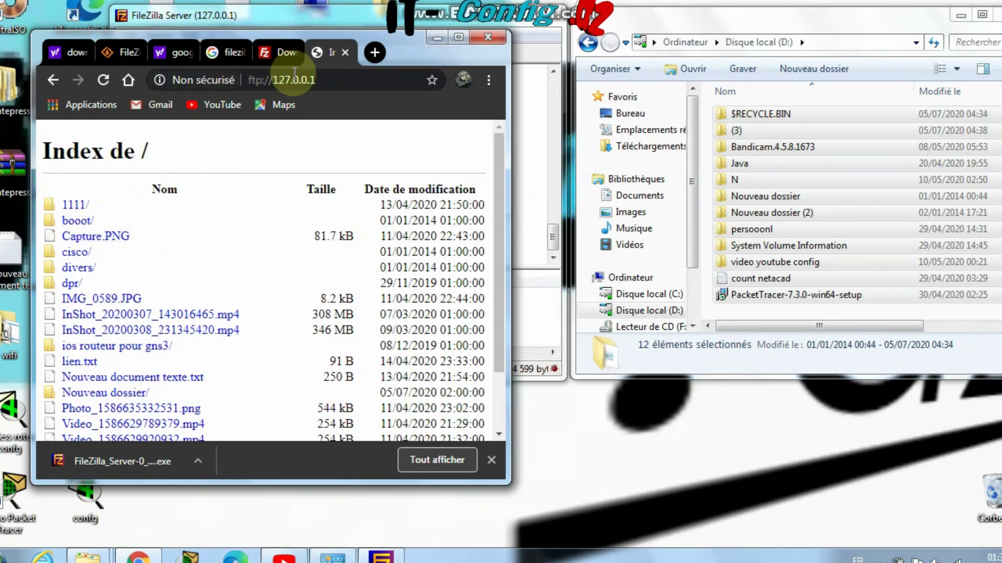
{"action": "double_click", "coordinate": [736, 131]}
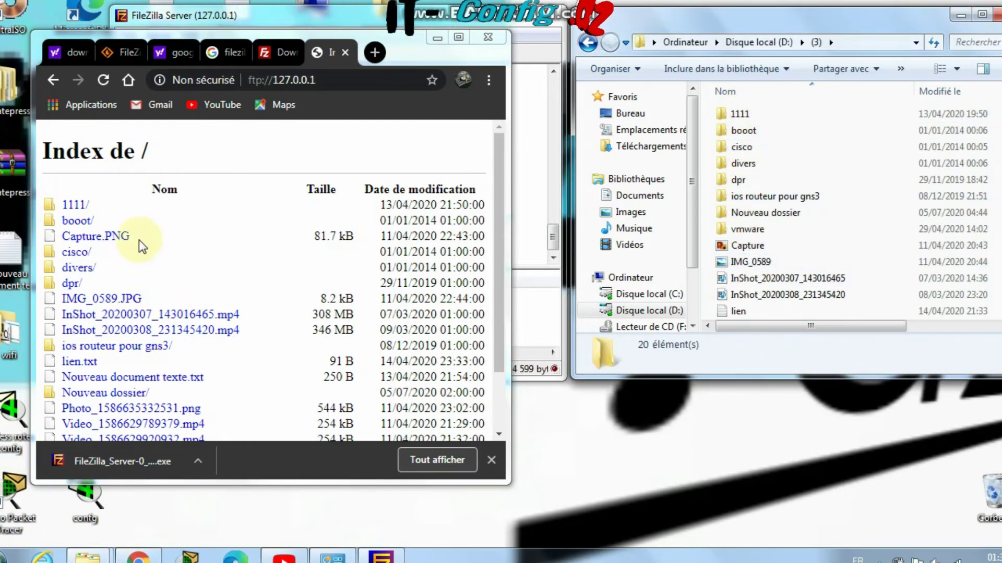
{"action": "left_click", "coordinate": [131, 254]}
{"action": "scroll", "coordinate": [129, 255], "scroll_direction": "down", "scroll_amount": 2}
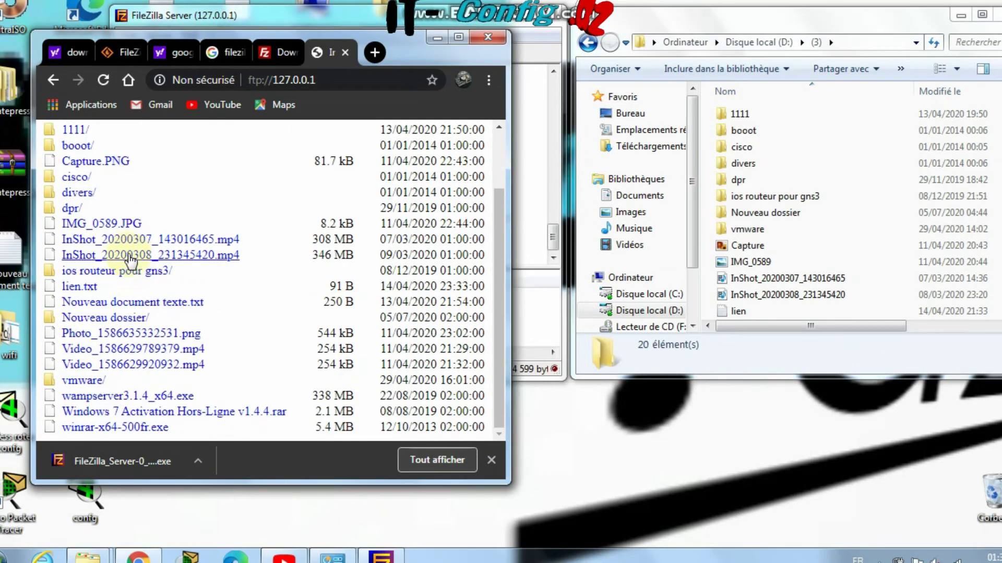
{"action": "scroll", "coordinate": [130, 255], "scroll_direction": "up", "scroll_amount": 5}
{"action": "left_click", "coordinate": [192, 15]}
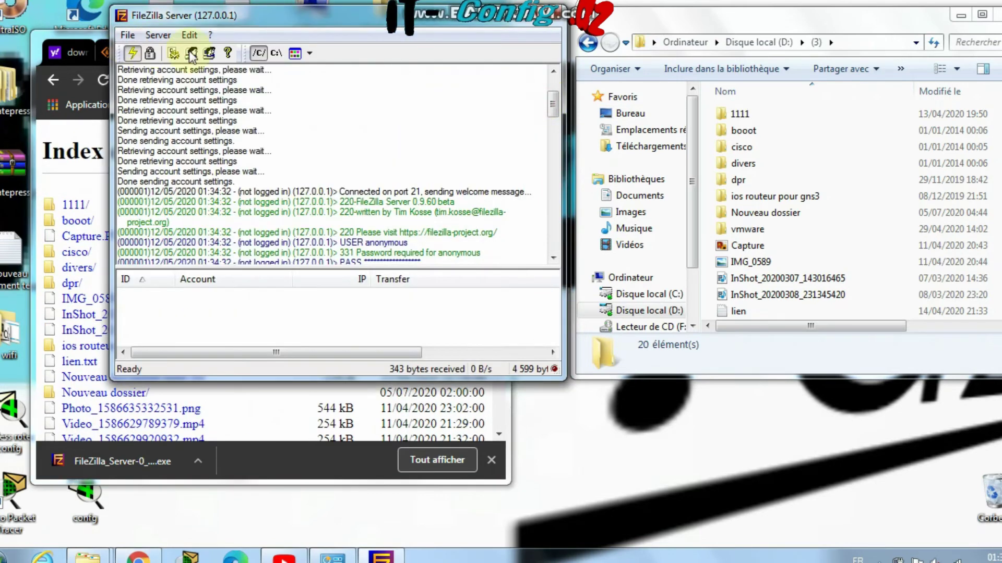
Select D:\(3) on the admin group's Shared folders page and compare it with Explorer and Chrome
{"action": "left_click", "coordinate": [208, 54]}
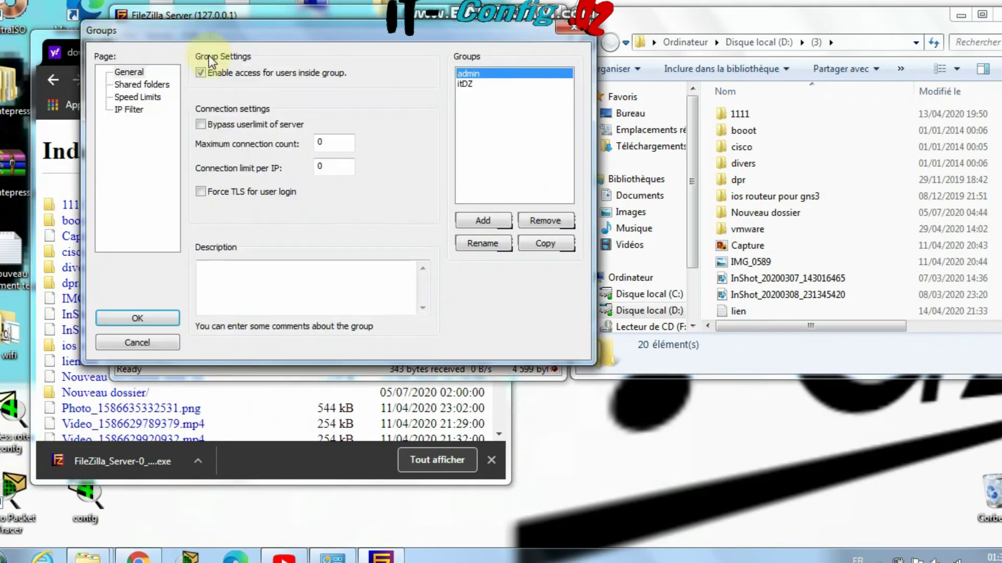
{"action": "left_click", "coordinate": [138, 85]}
{"action": "left_click", "coordinate": [226, 92]}
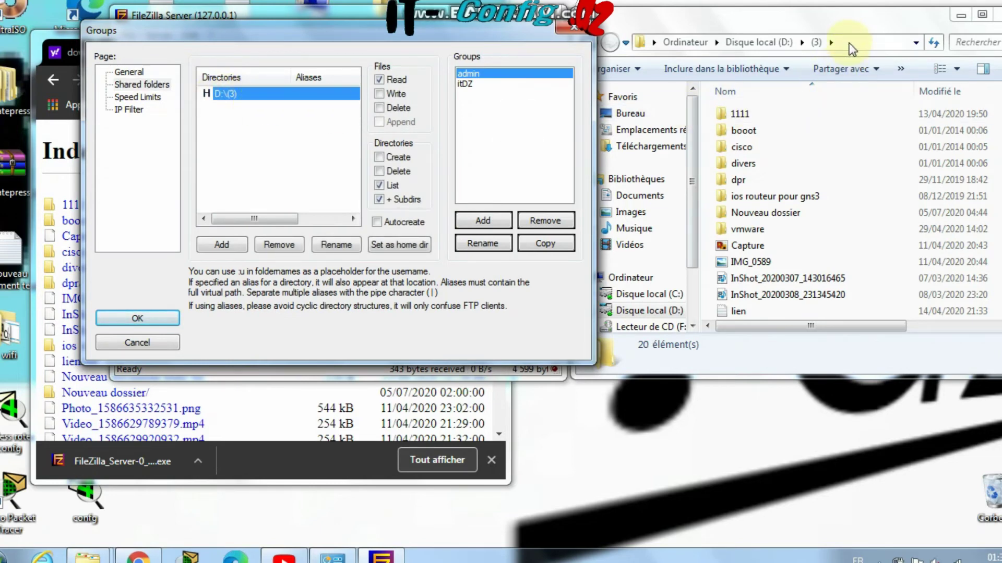
{"action": "left_click", "coordinate": [801, 42]}
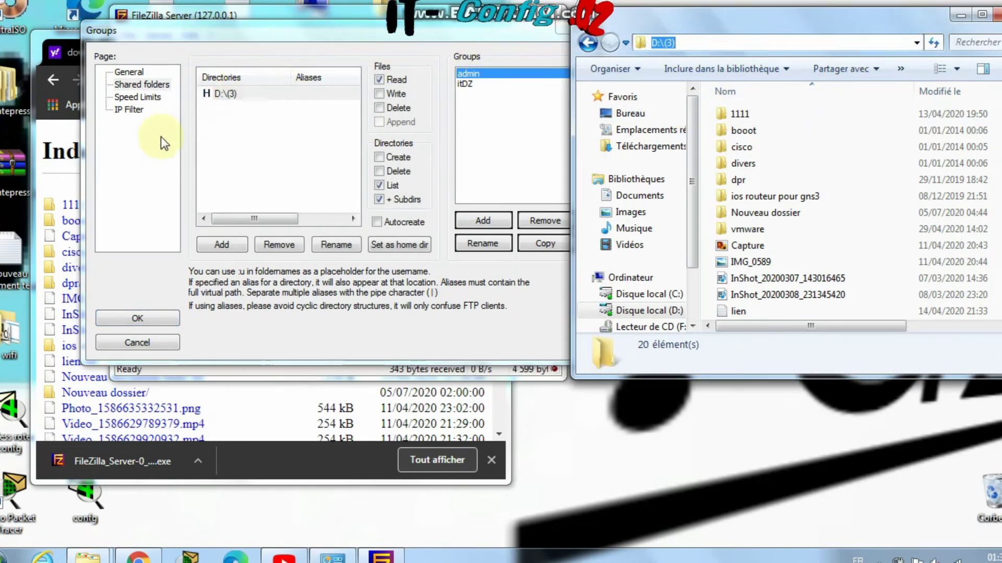
{"action": "left_click", "coordinate": [52, 123]}
{"action": "left_click", "coordinate": [332, 81]}
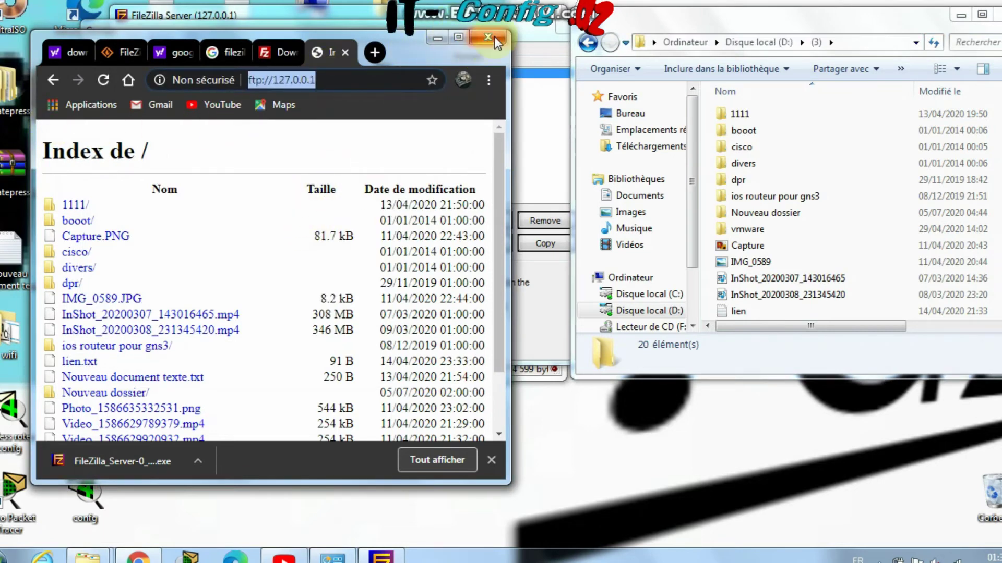
Close Chrome's downloads bar and open a new Computer window beside the browser
{"action": "left_click_drag", "start_coordinate": [399, 49], "coordinate": [440, 78]}
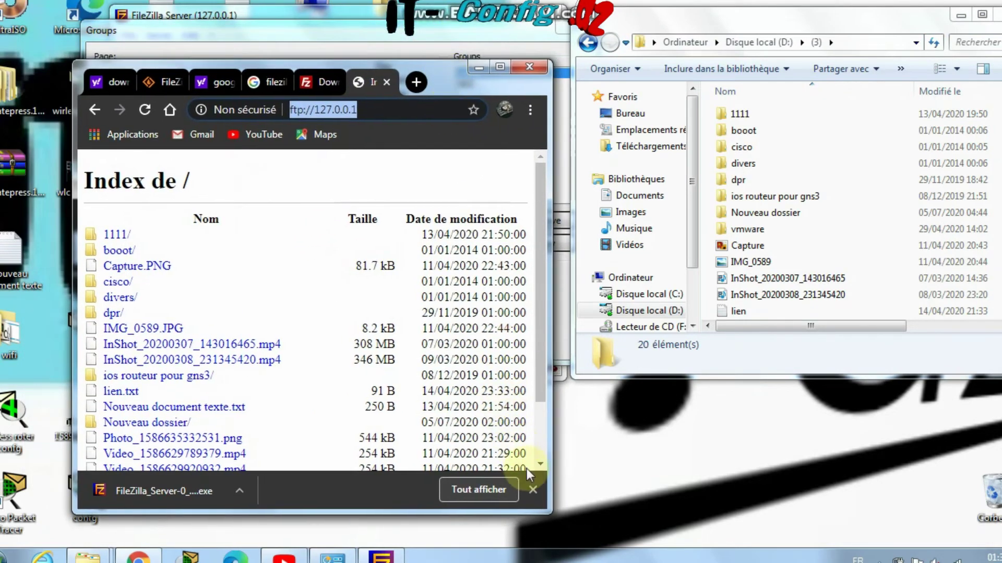
{"action": "left_click", "coordinate": [532, 490]}
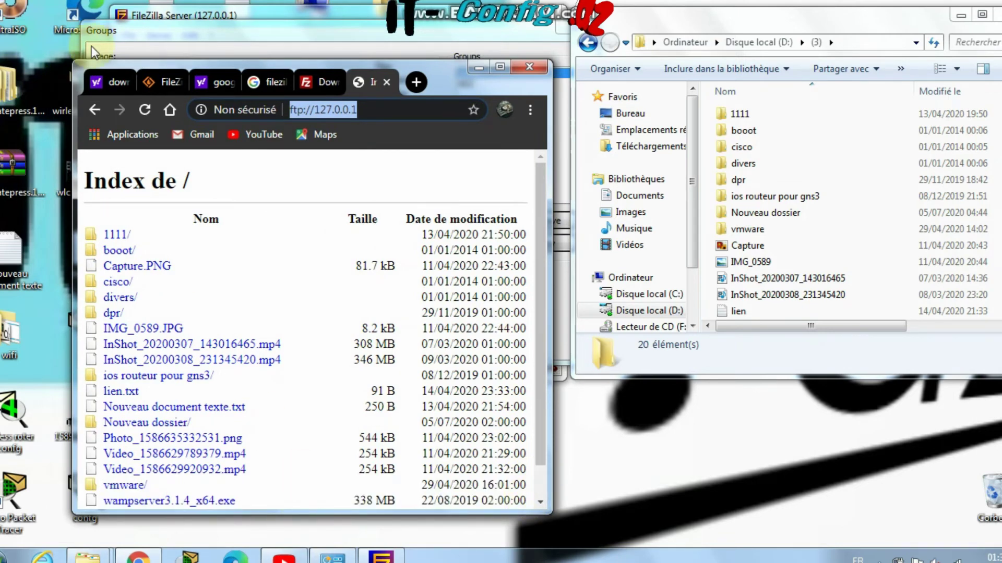
{"action": "left_click", "coordinate": [304, 2]}
{"action": "key", "text": "super+e"}
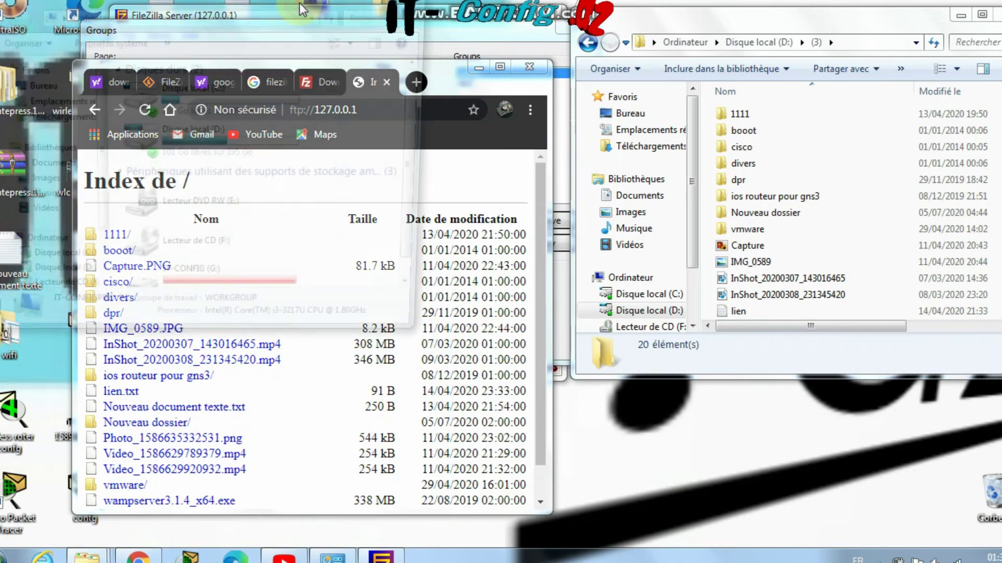
{"action": "left_click_drag", "start_coordinate": [246, 11], "coordinate": [615, 242]}
{"action": "left_click", "coordinate": [616, 242]}
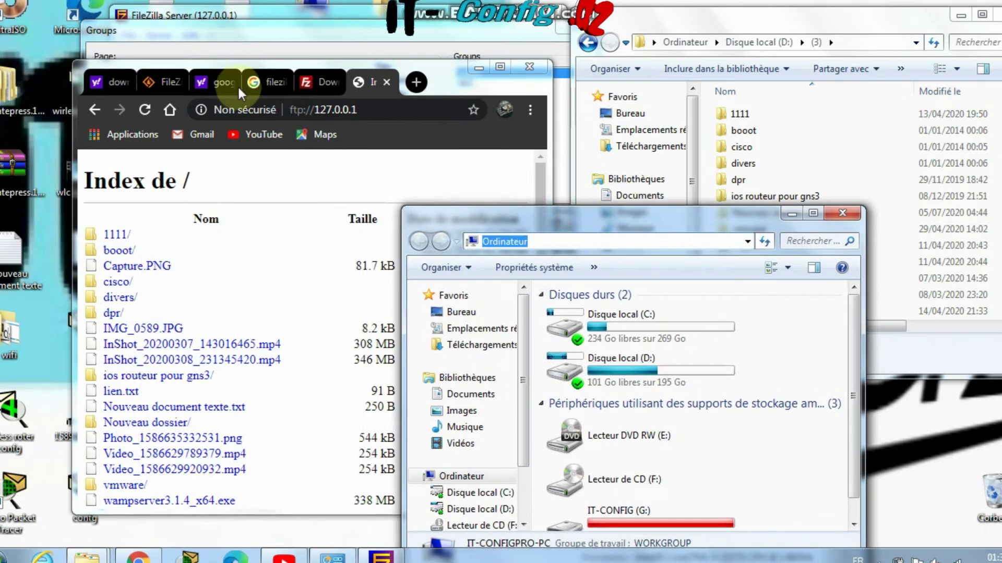
Copy the FTP address from Chrome and paste ftp://127.0.0.1/ as the Computer window's location
{"action": "left_click", "coordinate": [381, 107]}
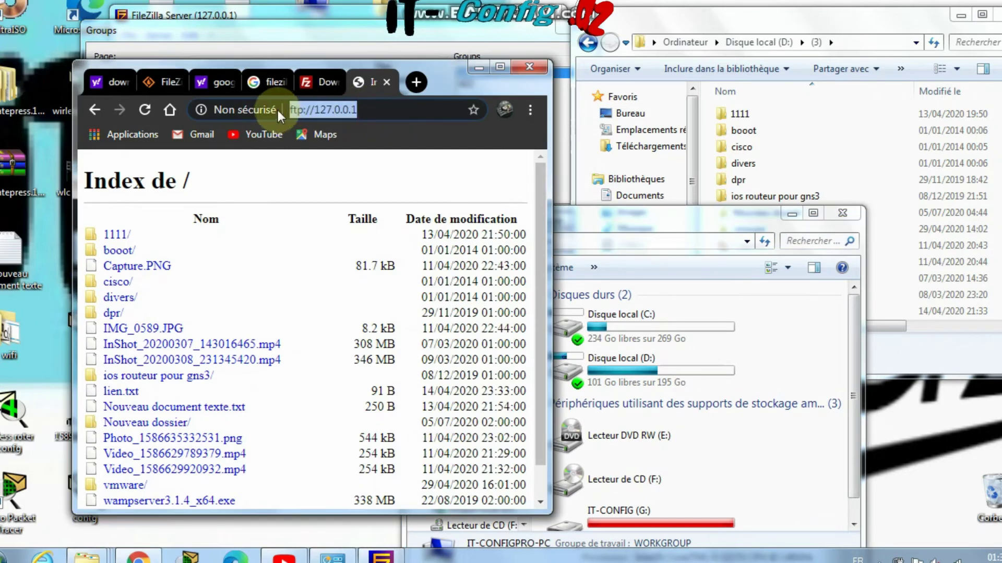
{"action": "right_click", "coordinate": [315, 109]}
{"action": "left_click", "coordinate": [330, 145]}
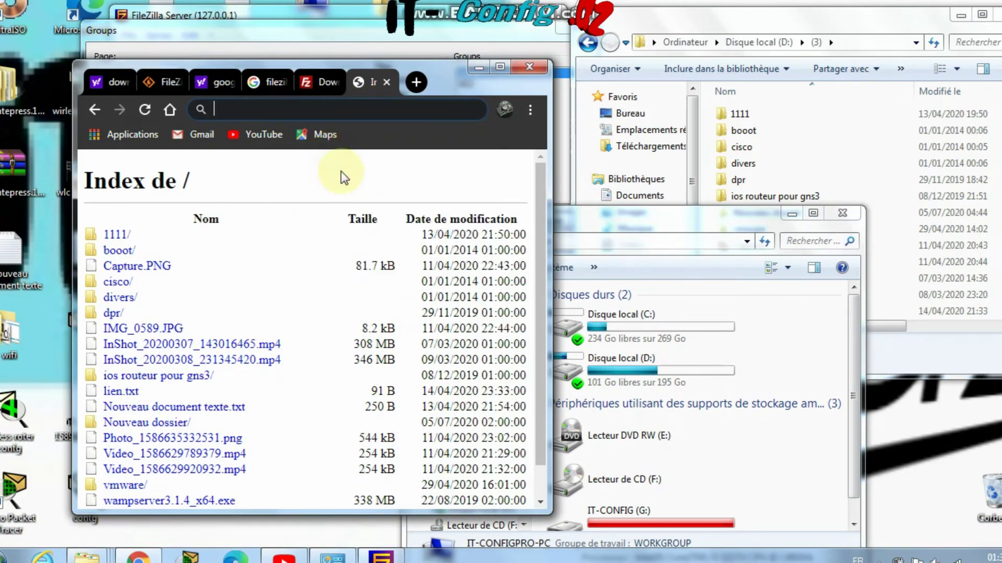
{"action": "left_click", "coordinate": [638, 222]}
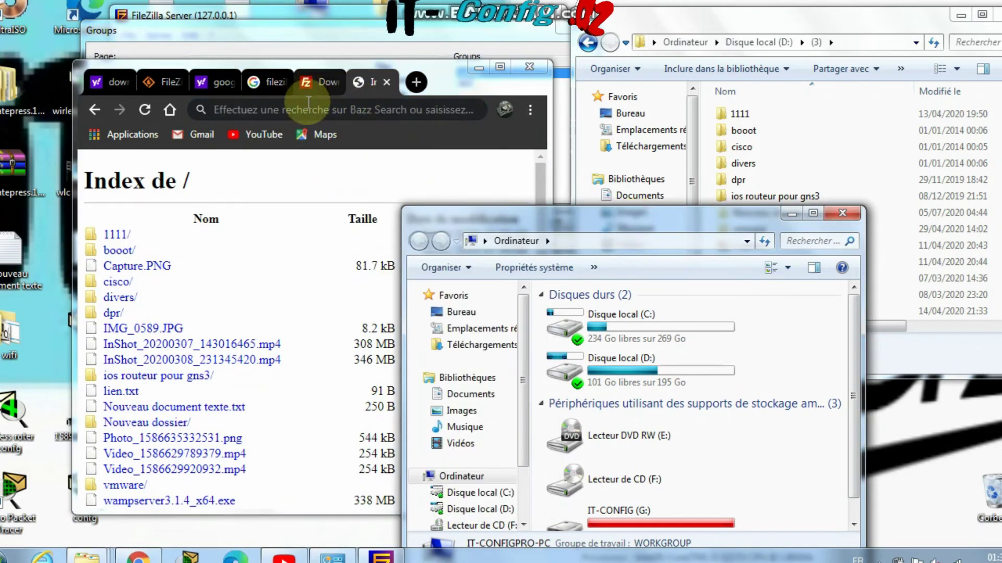
{"action": "left_click", "coordinate": [311, 109]}
{"action": "right_click", "coordinate": [313, 108]}
{"action": "left_click", "coordinate": [346, 182]}
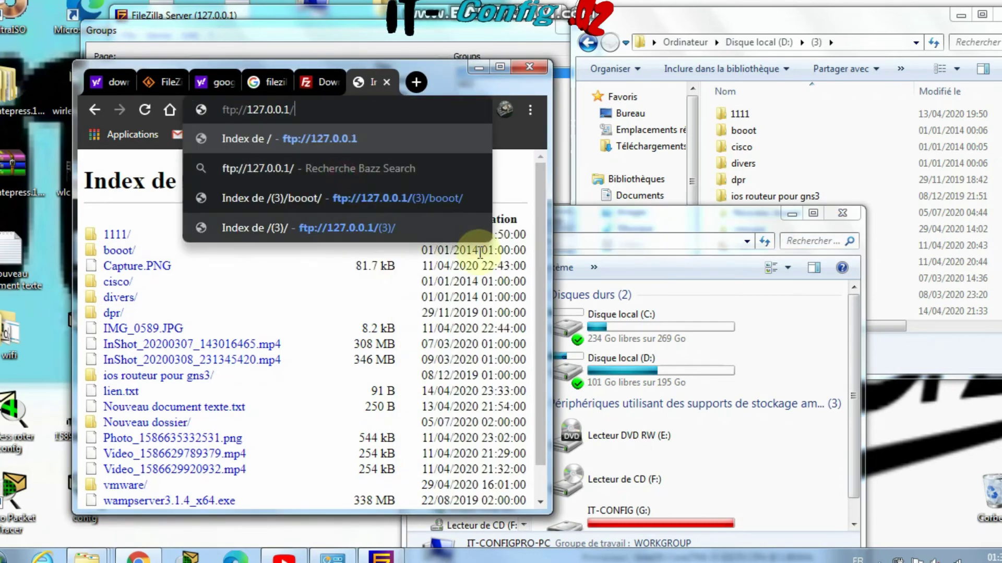
{"action": "left_click", "coordinate": [591, 236]}
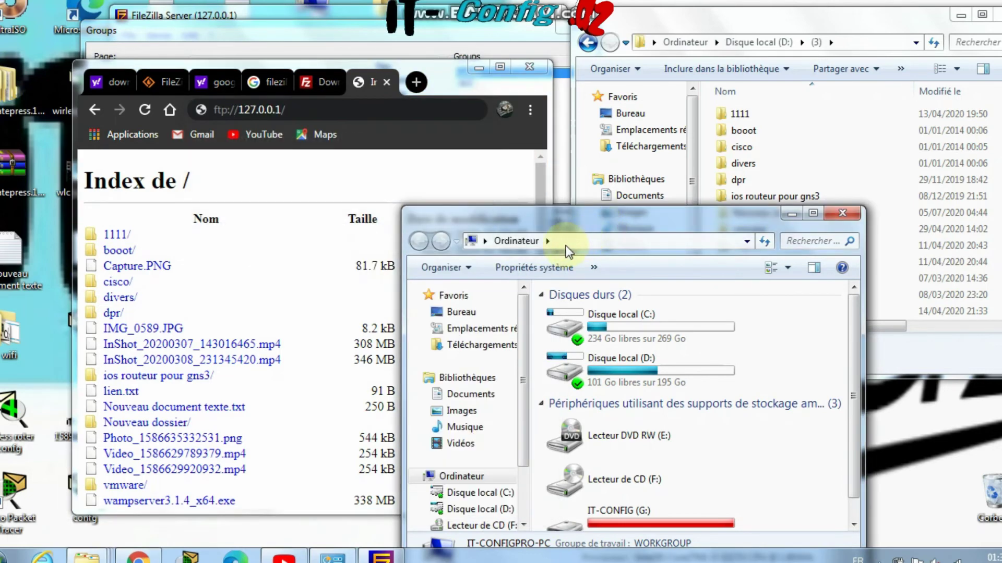
{"action": "left_click", "coordinate": [569, 241]}
{"action": "right_click", "coordinate": [574, 239]}
{"action": "left_click", "coordinate": [608, 308]}
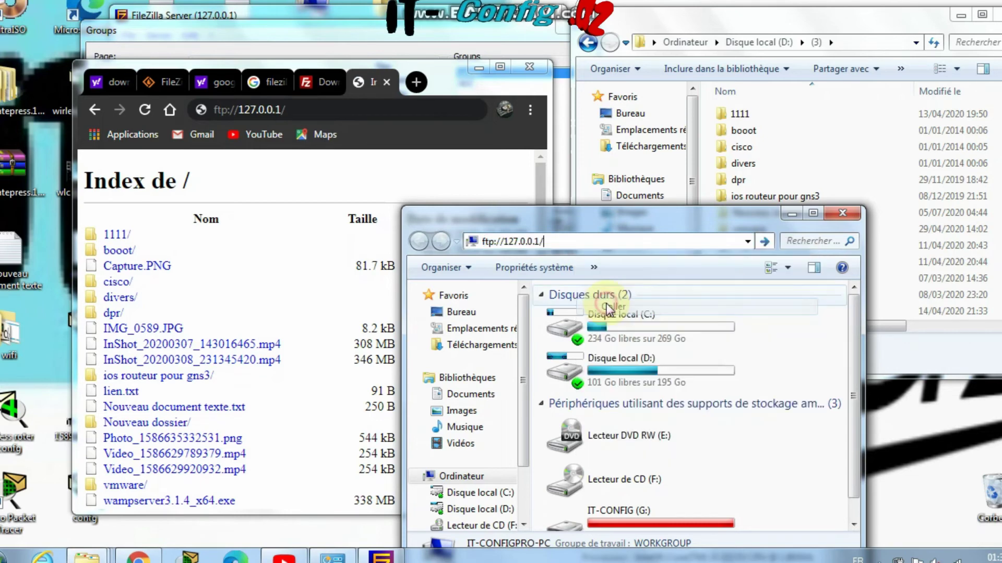
Connect to 127.0.0.1 with the FTP account's user name and password, saving the password
{"action": "key", "text": "Return"}
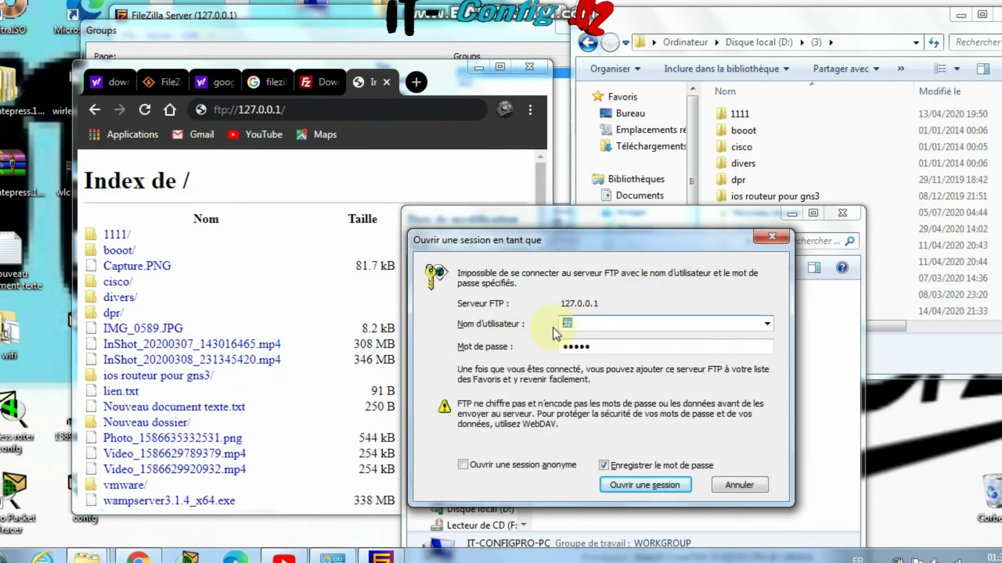
{"action": "left_click", "coordinate": [603, 466]}
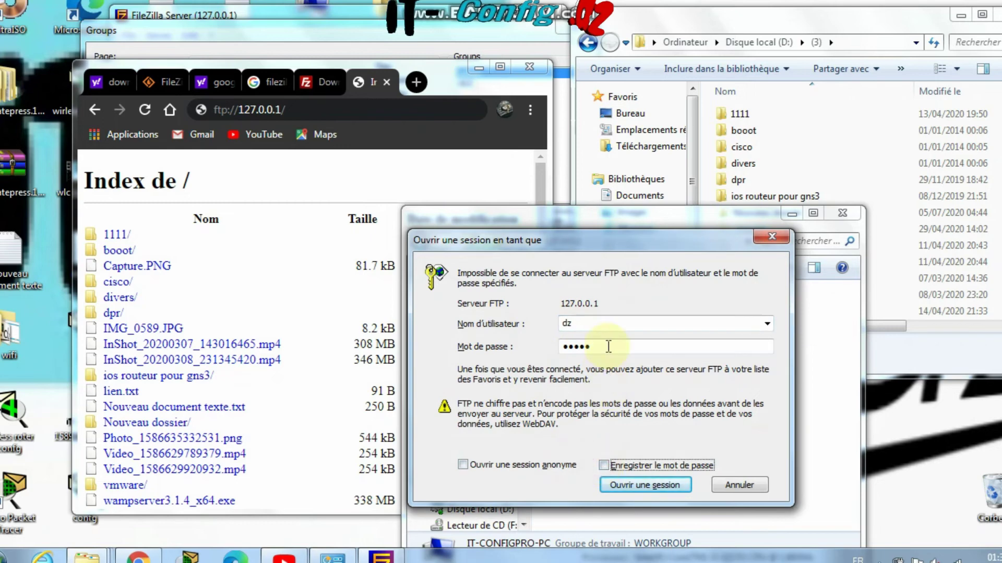
{"action": "left_click", "coordinate": [460, 326]}
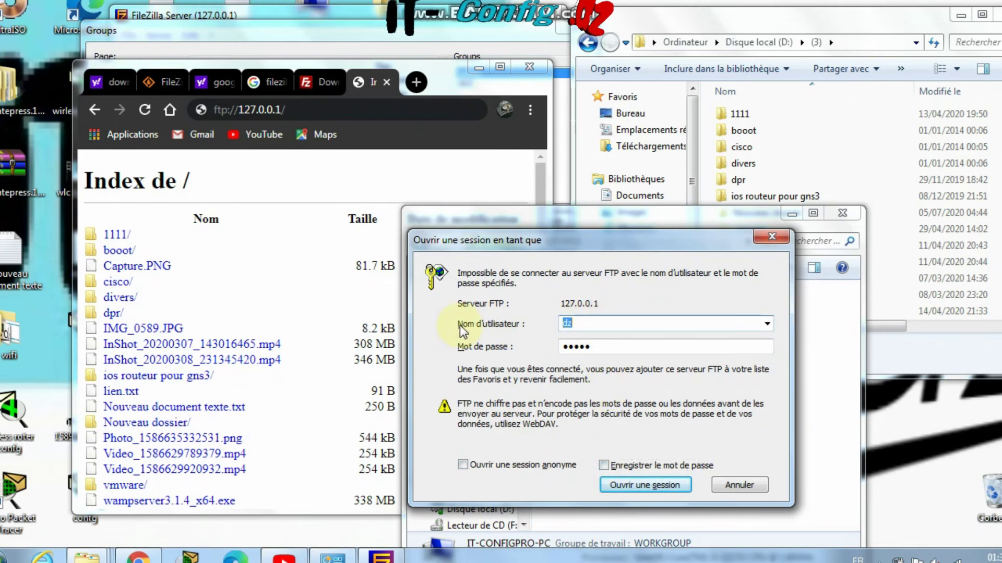
{"action": "type", "text": "itconfigdz"}
{"action": "key", "text": "Tab"}
{"action": "key", "text": "BackSpace"}
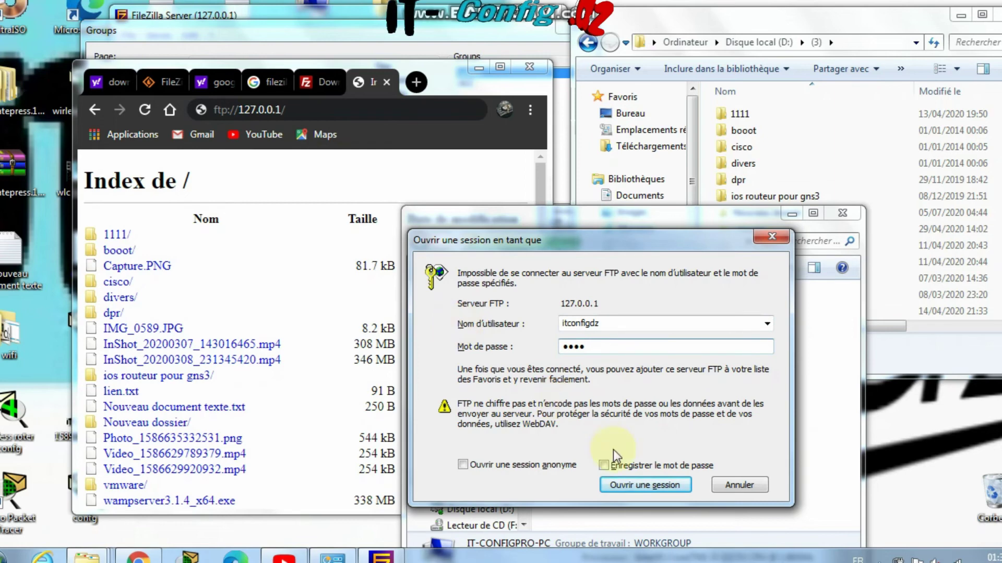
{"action": "left_click", "coordinate": [627, 470]}
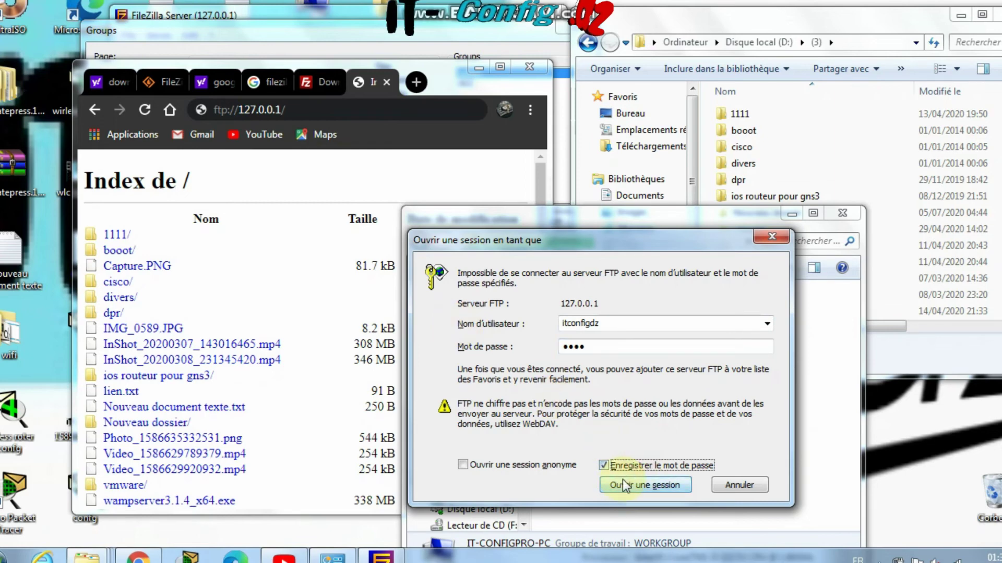
{"action": "left_click", "coordinate": [622, 480]}
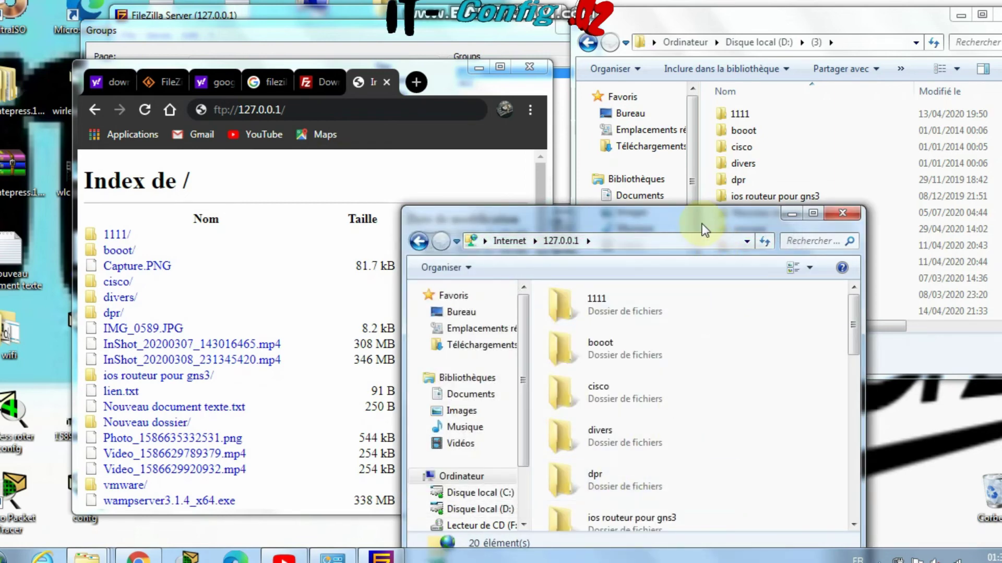
Move the FTP Explorer window, browse its folders, and open divers in Chrome's FTP listing
{"action": "left_click", "coordinate": [629, 247]}
{"action": "left_click_drag", "start_coordinate": [616, 217], "coordinate": [462, 158]}
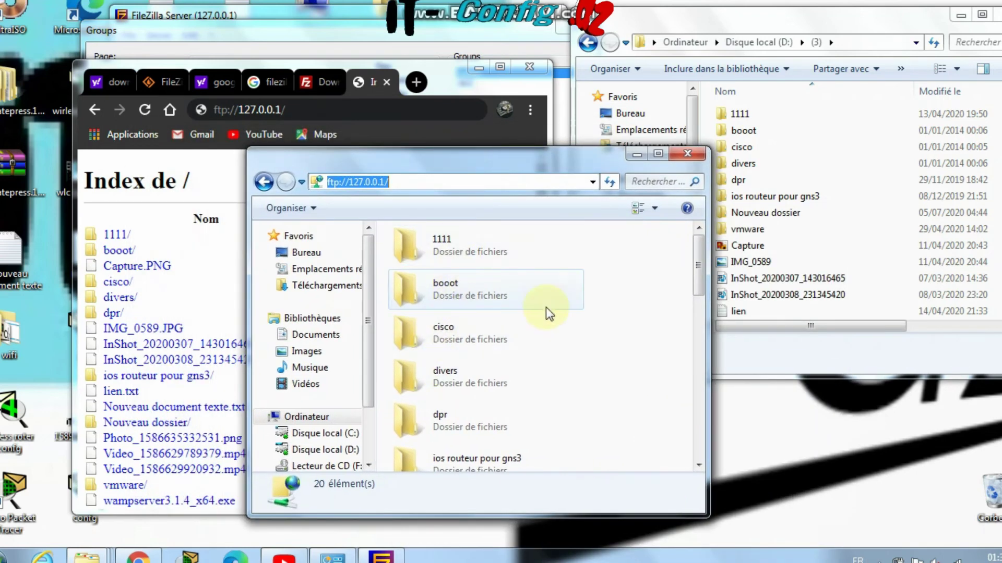
{"action": "left_click", "coordinate": [495, 305]}
{"action": "scroll", "coordinate": [490, 303], "scroll_direction": "down", "scroll_amount": 5}
{"action": "scroll", "coordinate": [484, 318], "scroll_direction": "up", "scroll_amount": 5}
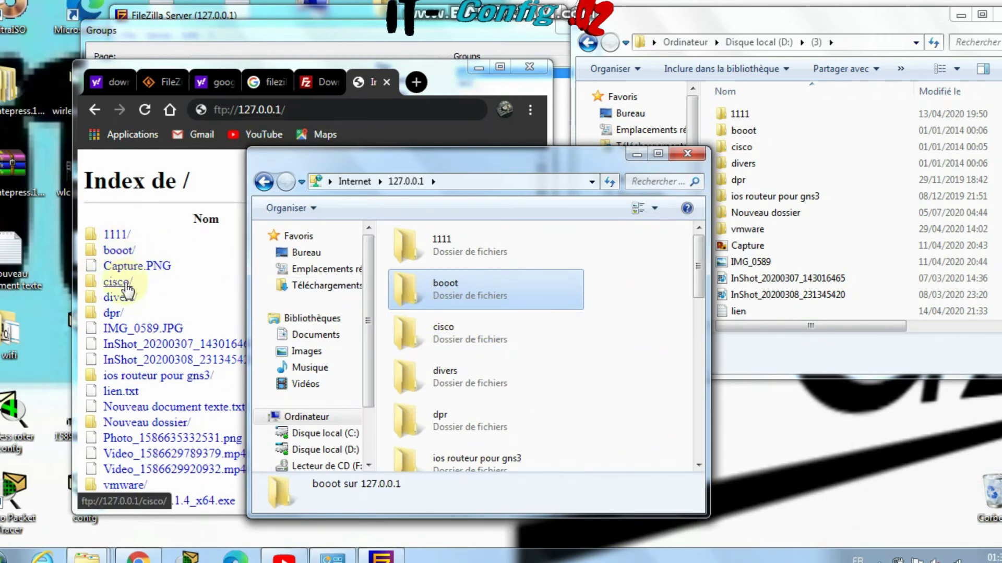
{"action": "left_click", "coordinate": [126, 306]}
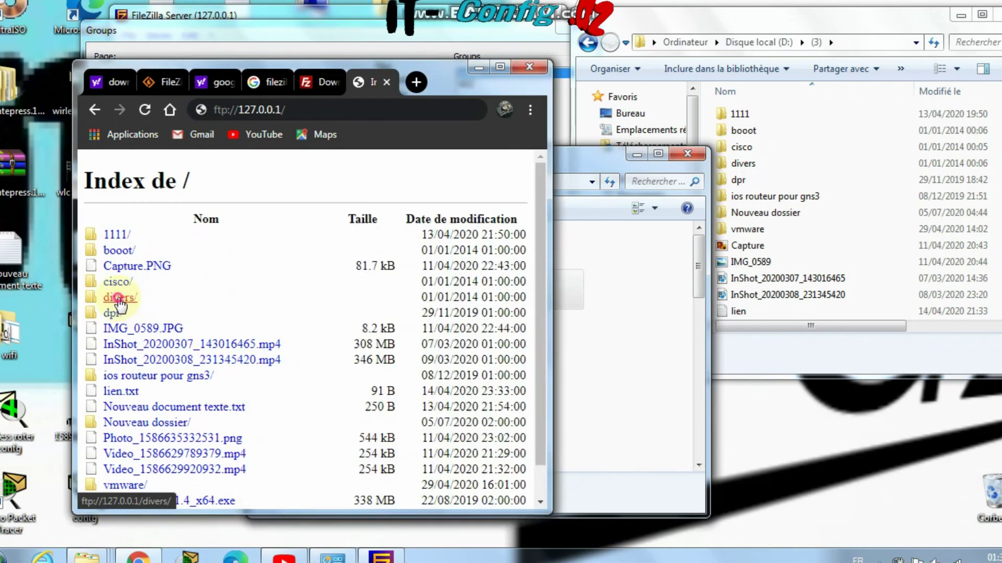
Drag AdbeRdr9.30_fr_FR.exe from Chrome's FTP divers listing onto the desktop
{"action": "right_click", "coordinate": [167, 266]}
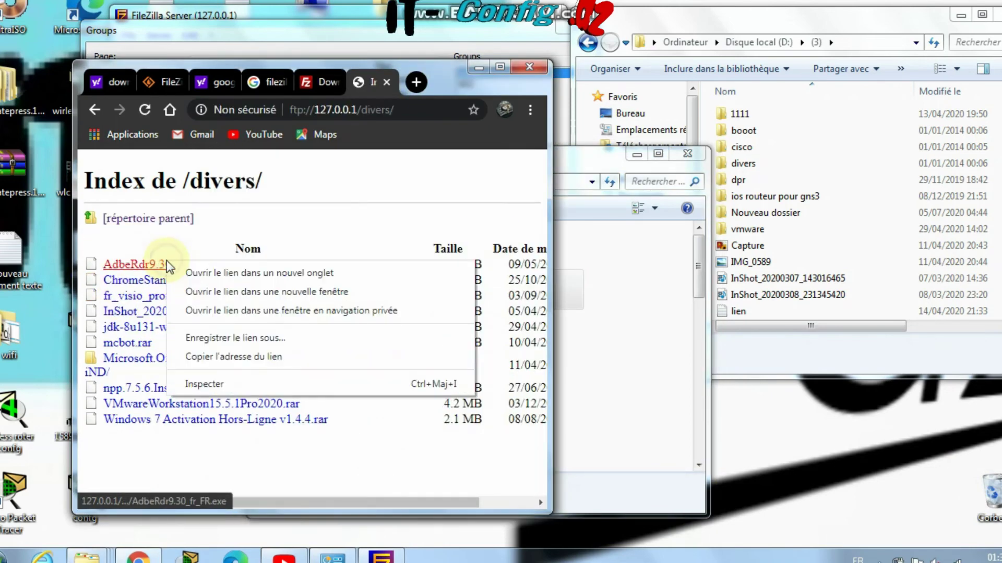
{"action": "left_click_drag", "start_coordinate": [145, 269], "coordinate": [816, 464]}
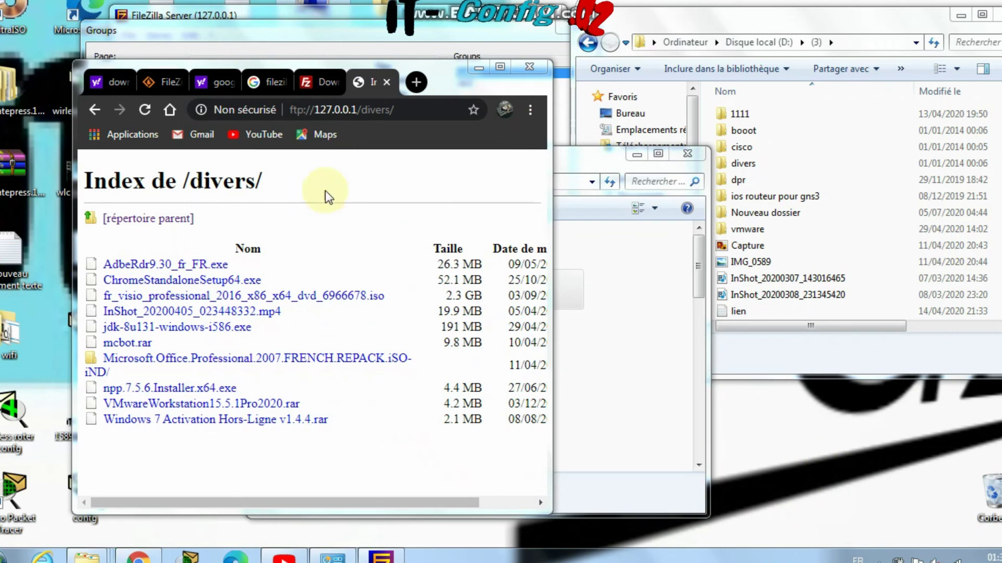
{"action": "left_click", "coordinate": [86, 482]}
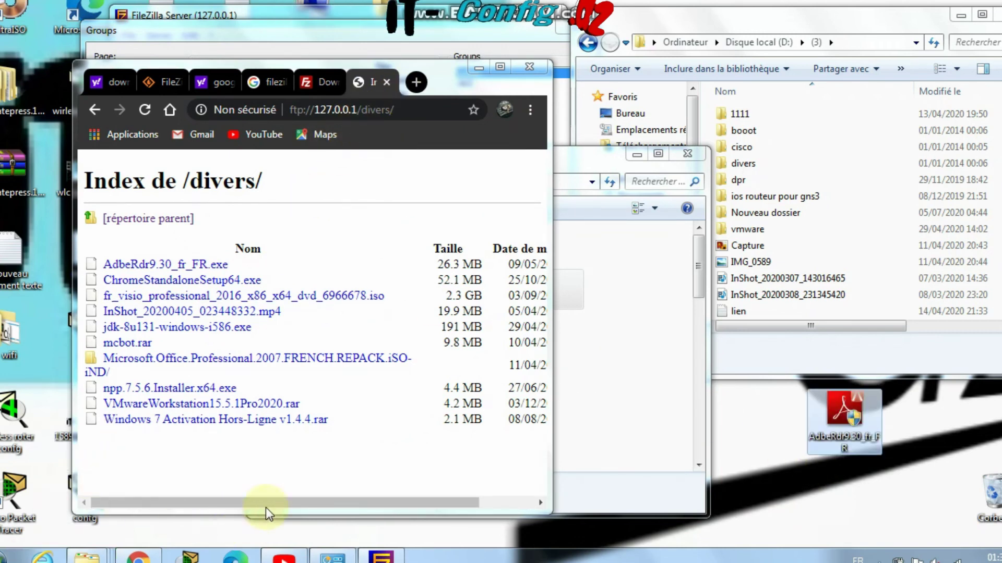
{"action": "left_click", "coordinate": [810, 424]}
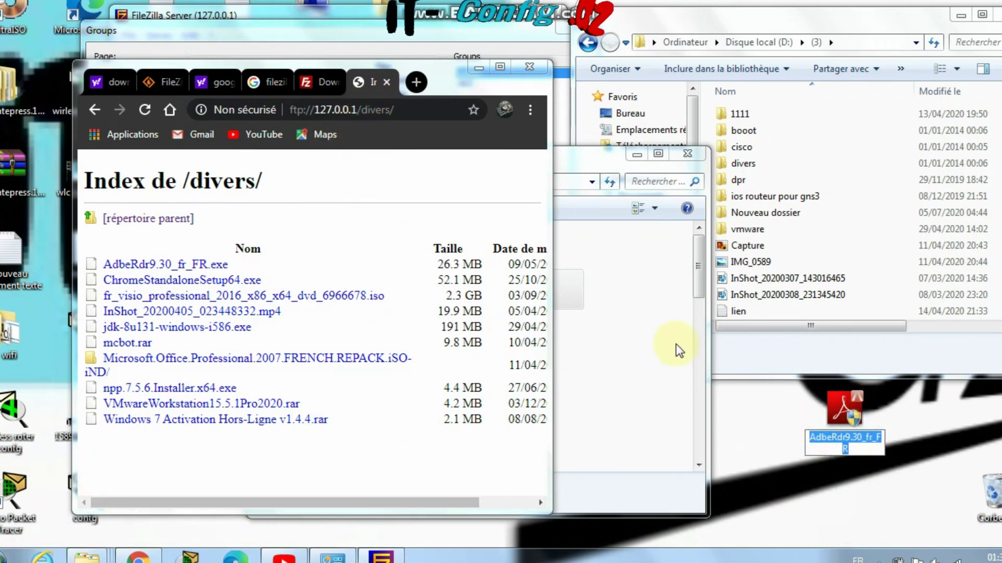
{"action": "left_click", "coordinate": [603, 381]}
Open the FTP divers folder in Explorer and drag ChromeStandaloneSetup64.exe onto the desktop
{"action": "double_click", "coordinate": [474, 336]}
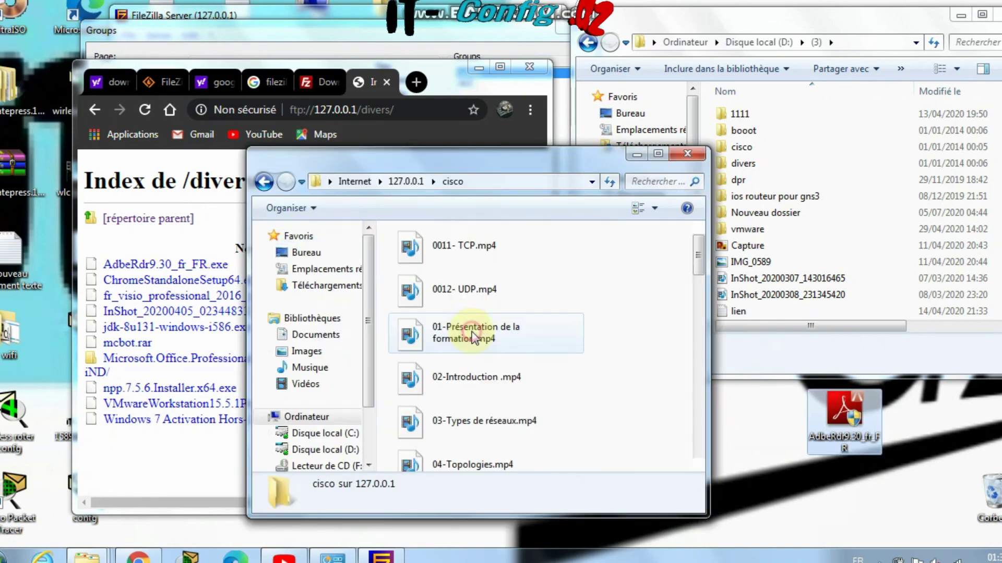
{"action": "left_click", "coordinate": [265, 183]}
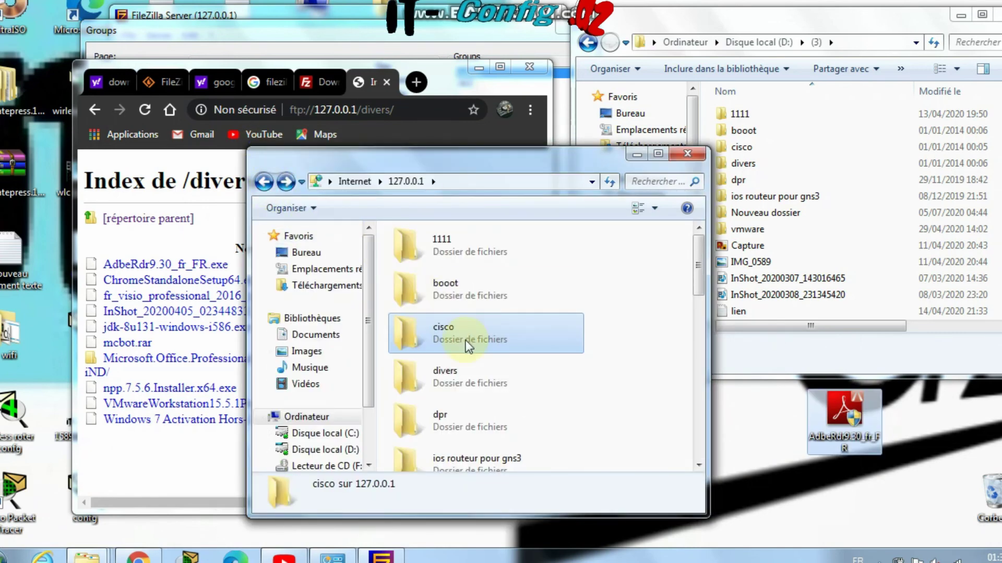
{"action": "scroll", "coordinate": [464, 340], "scroll_direction": "down", "scroll_amount": 2}
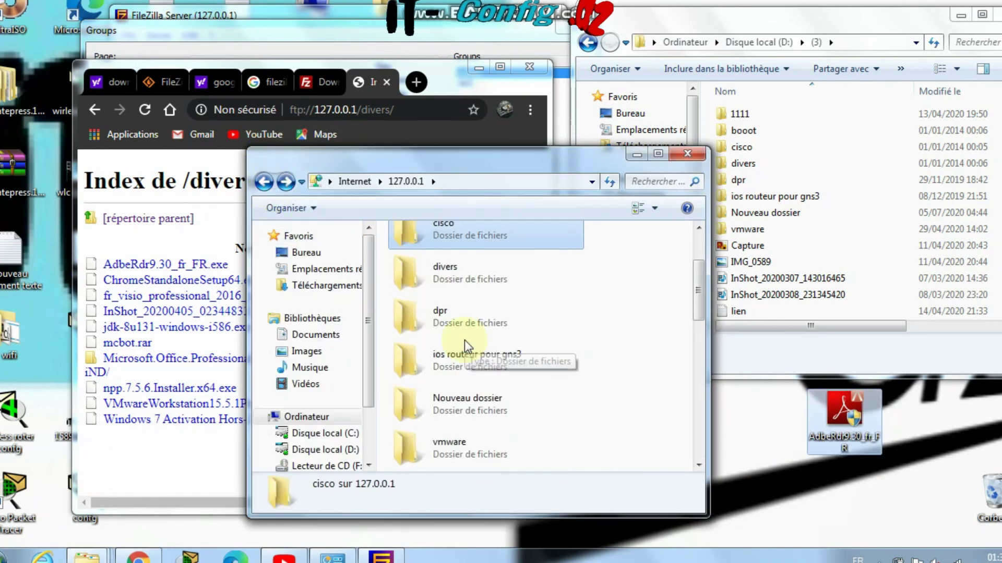
{"action": "double_click", "coordinate": [465, 276]}
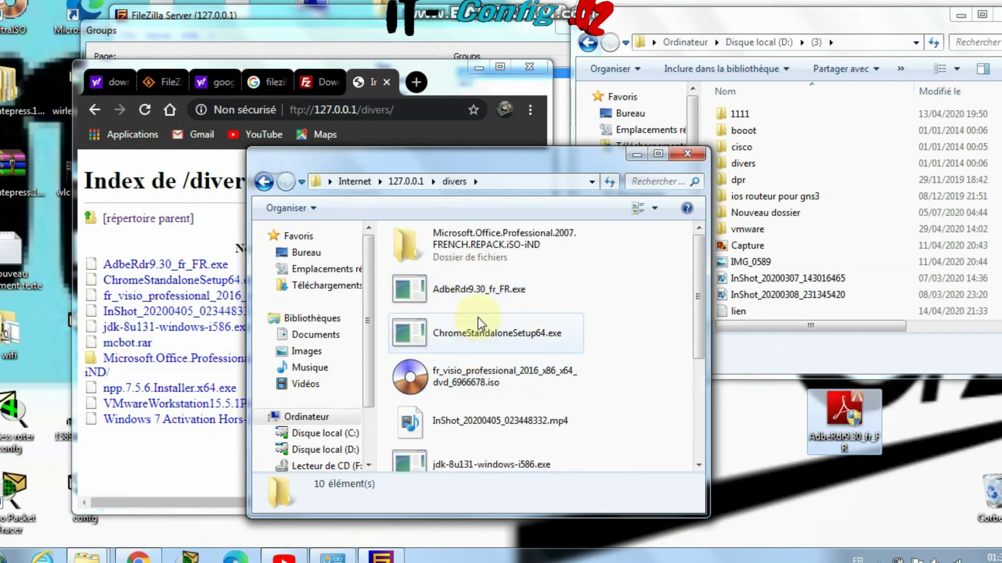
{"action": "left_click", "coordinate": [505, 336]}
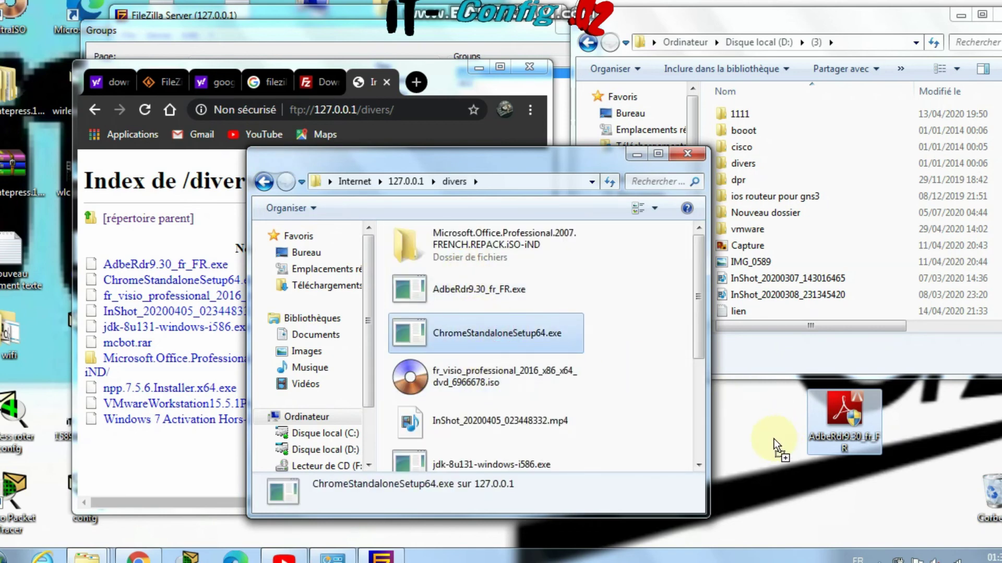
{"action": "left_click_drag", "start_coordinate": [774, 439], "coordinate": [774, 439]}
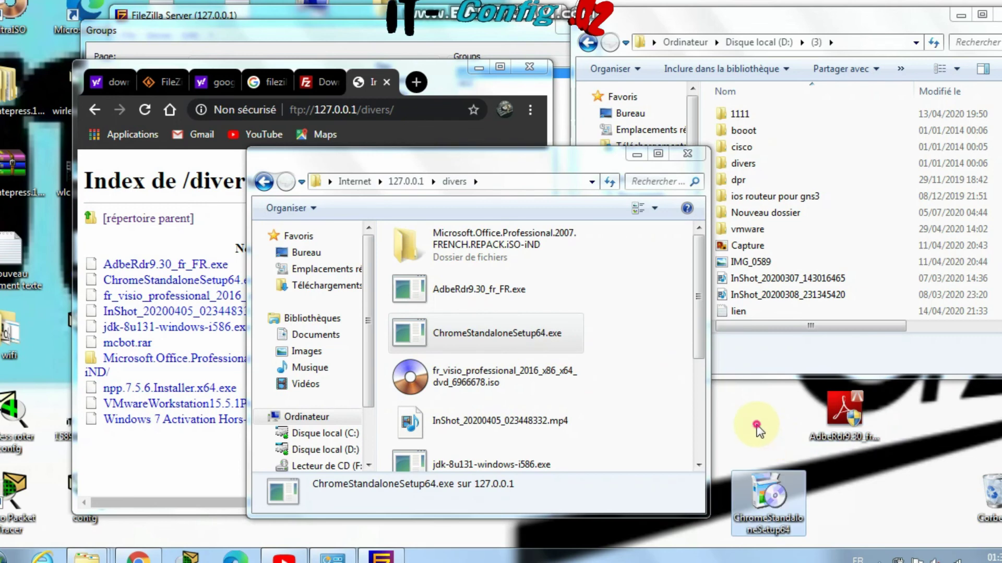
Close the FTP divers window and return Chrome to the FileZilla Server download page
{"action": "left_click", "coordinate": [518, 182]}
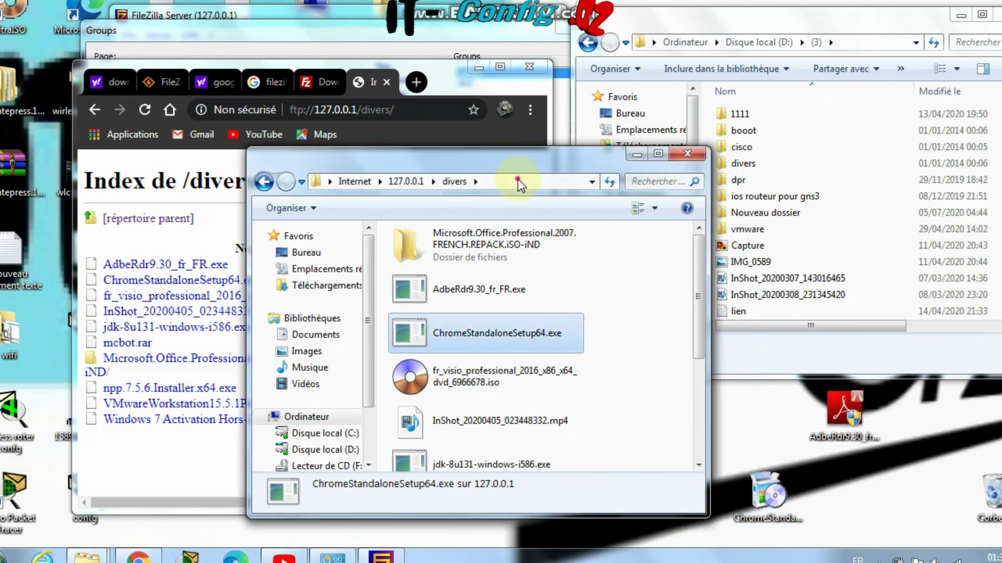
{"action": "left_click", "coordinate": [518, 181]}
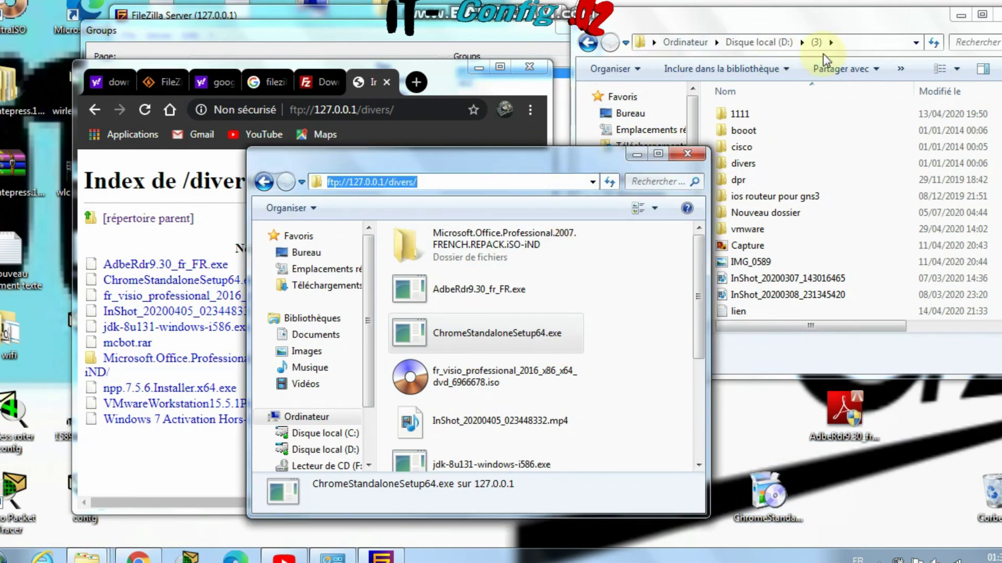
{"action": "left_click", "coordinate": [823, 43]}
{"action": "left_click", "coordinate": [822, 43]}
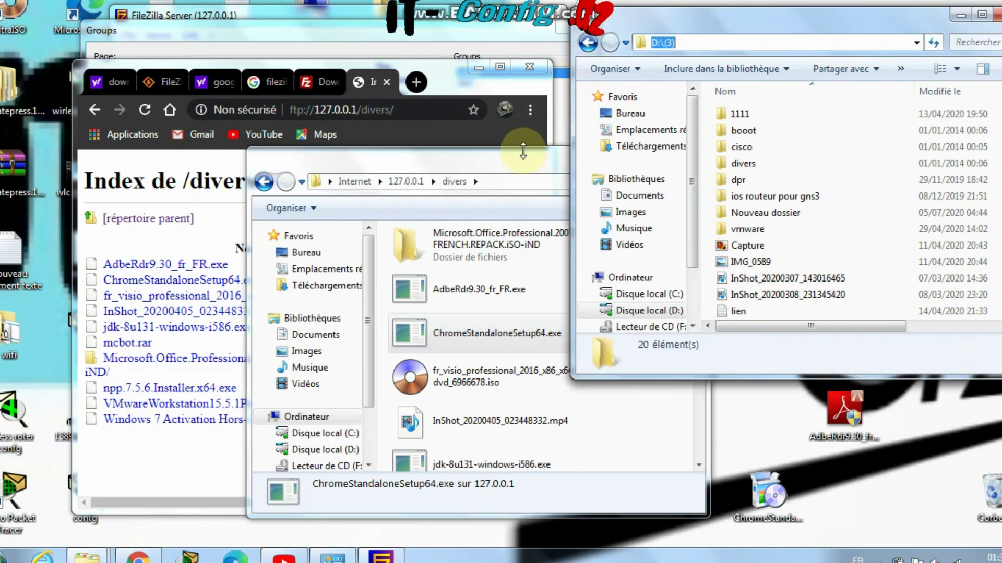
{"action": "left_click", "coordinate": [523, 151]}
{"action": "left_click", "coordinate": [690, 156]}
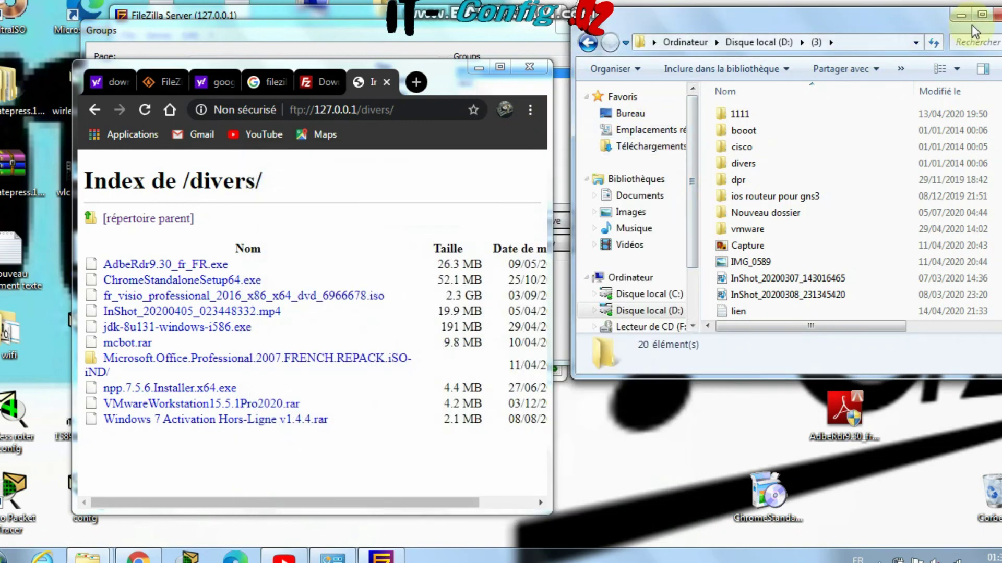
{"action": "left_click", "coordinate": [319, 83]}
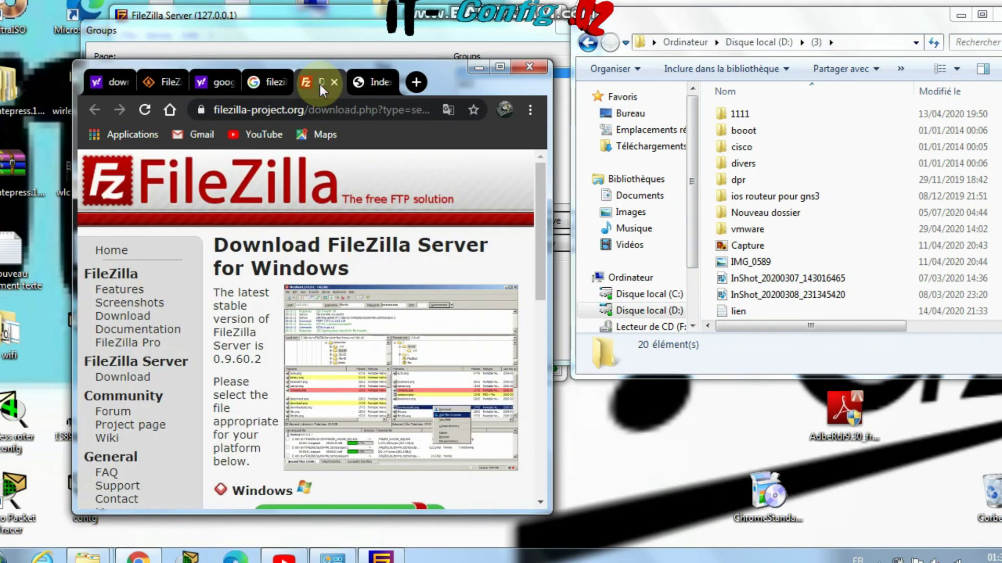
{"action": "left_click", "coordinate": [428, 113]}
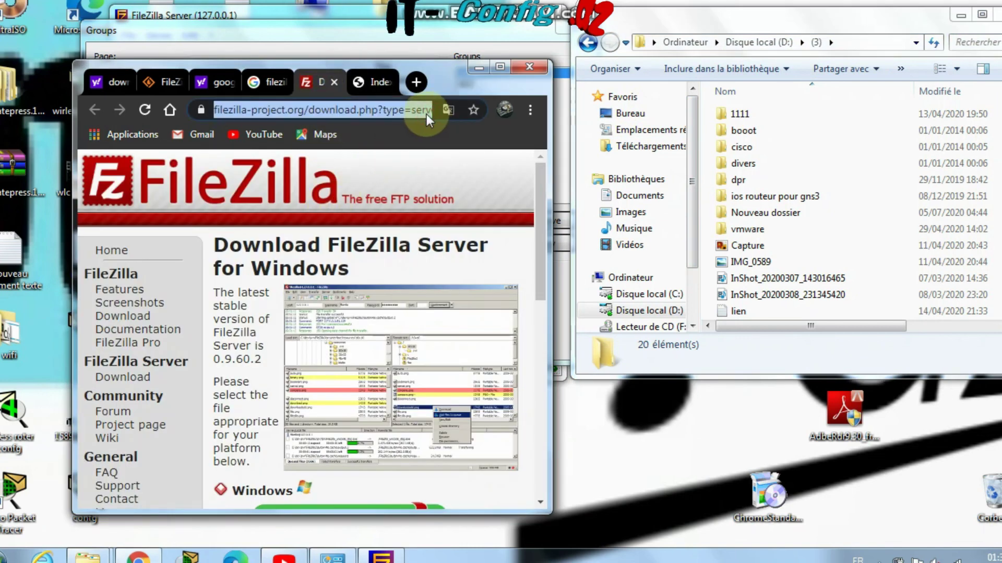